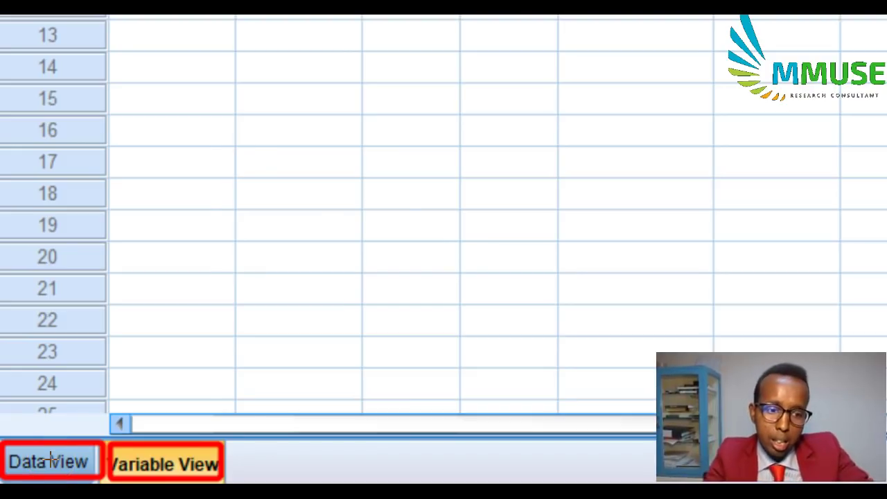
Examine the Gender item and its numbered answers in the Word codebook, and return to the empty Variable View in PASW Statistics.
left_click(164, 464)
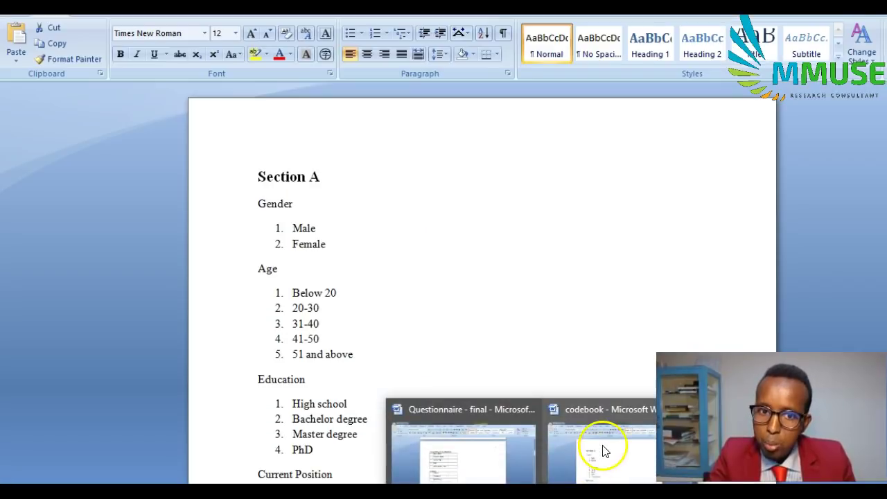
left_click(602, 447)
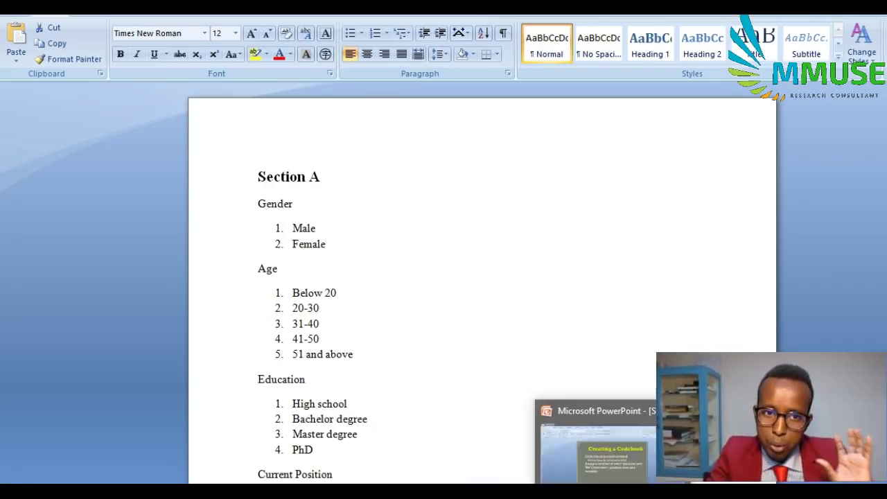
left_click_drag(258, 203, 291, 210)
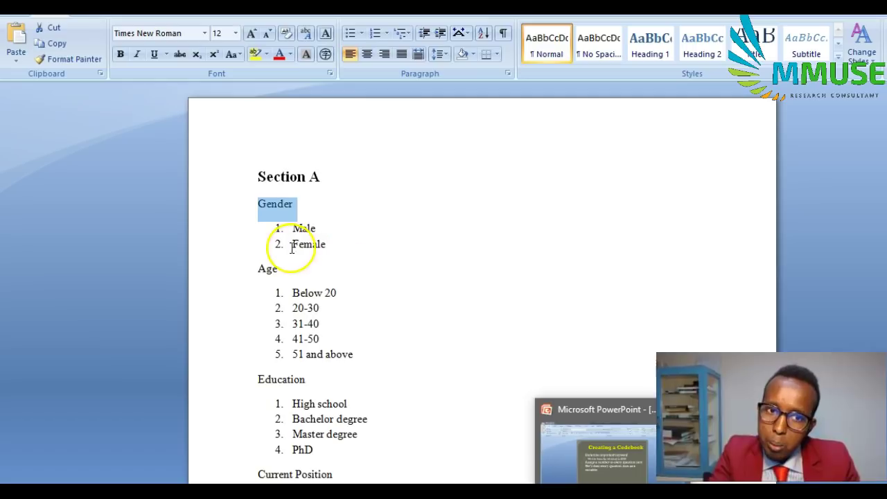
left_click(575, 492)
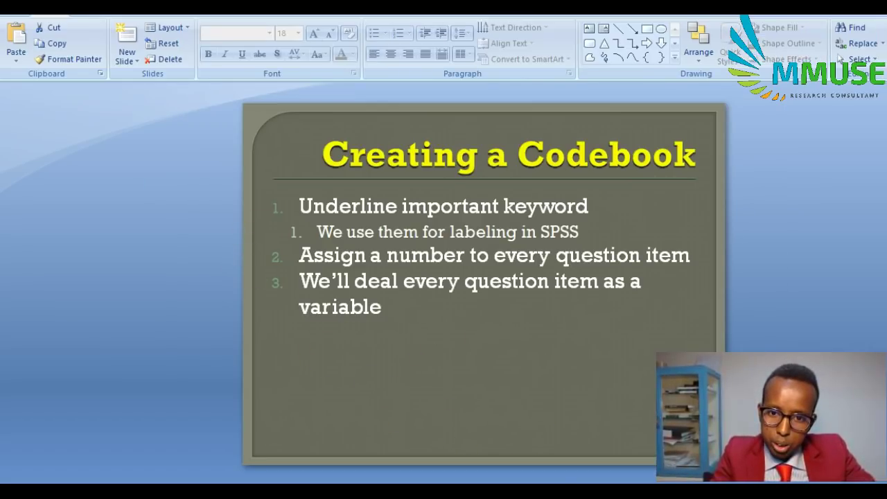
mouse_move(582, 491)
left_click(584, 461)
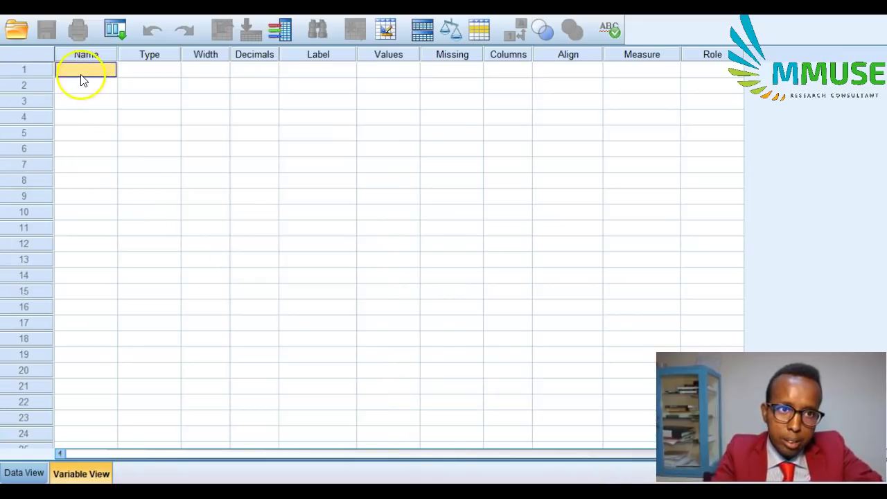
Enter "gender" in the Name cell of the first variable row.
type("gender")
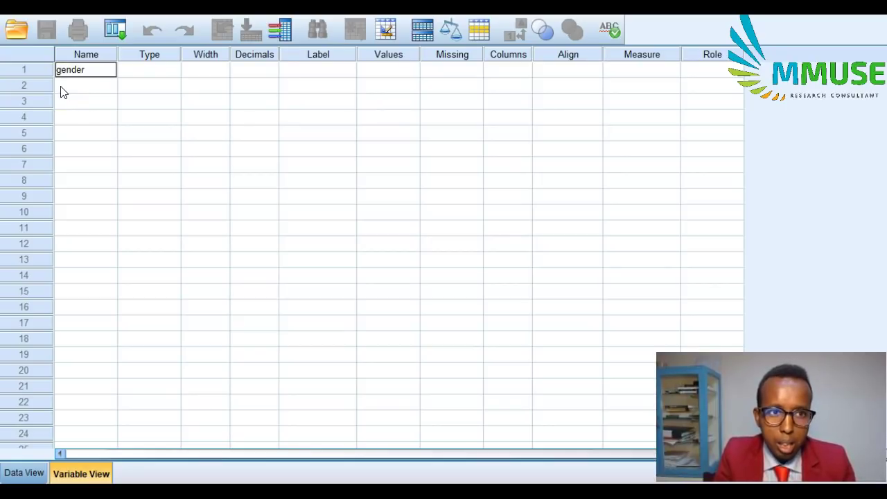
left_click(63, 70)
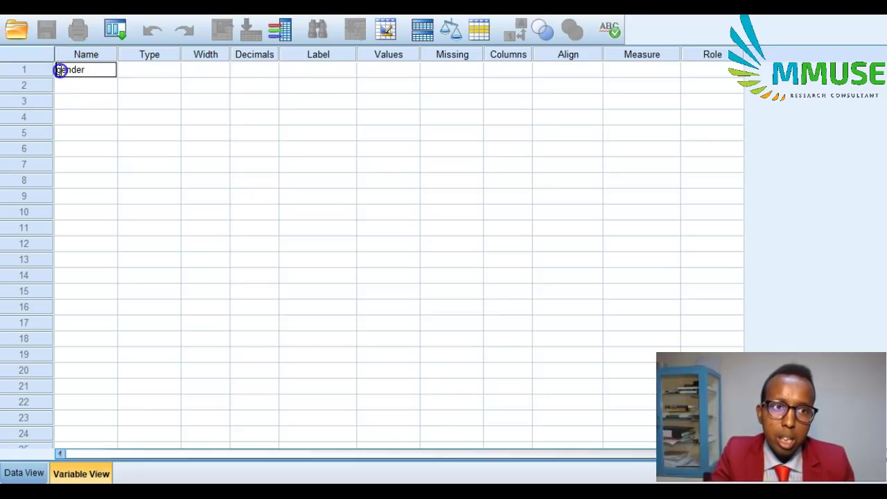
left_click(98, 74)
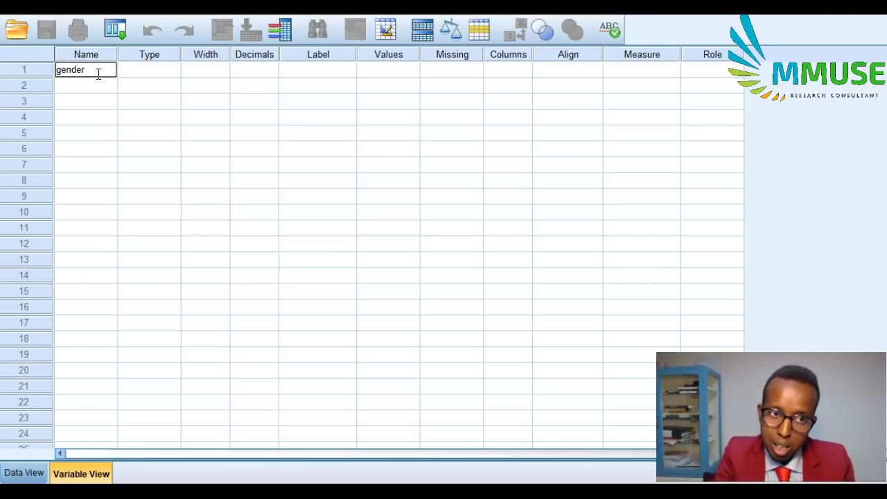
left_click(98, 74)
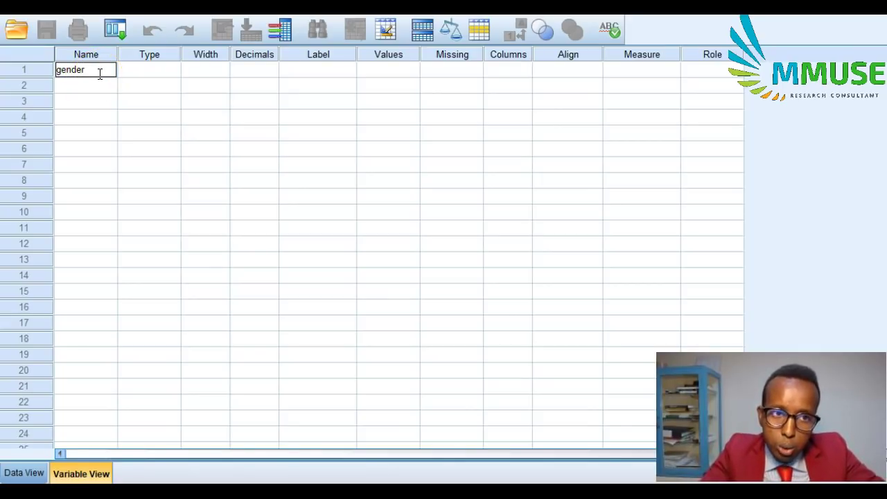
Try to name the first variable with the full question "what is your gender".
type("w")
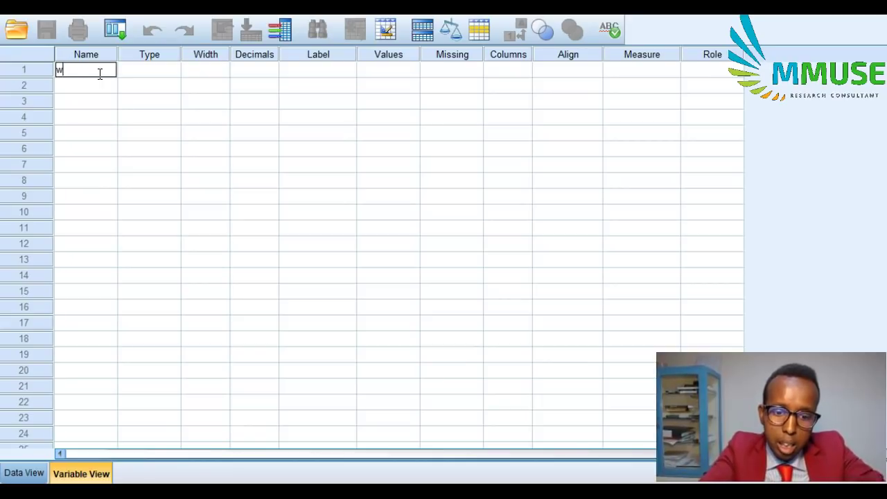
type("hat is your gender")
key("Return")
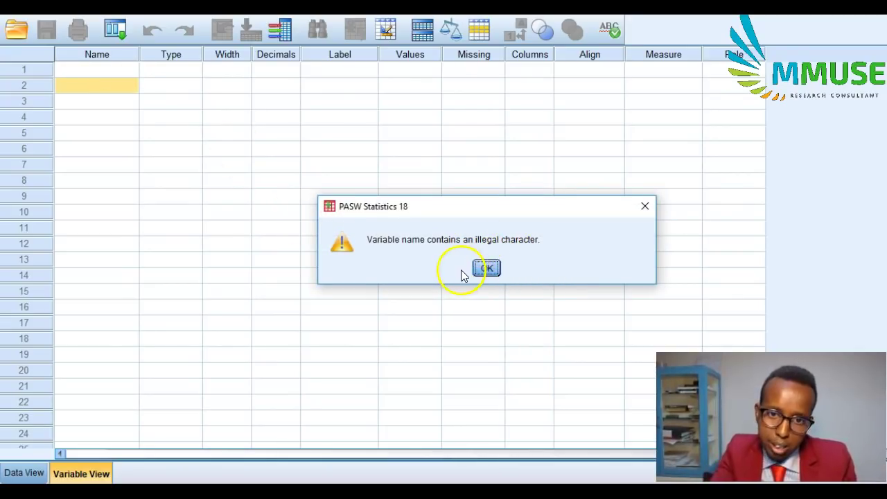
left_click(487, 269)
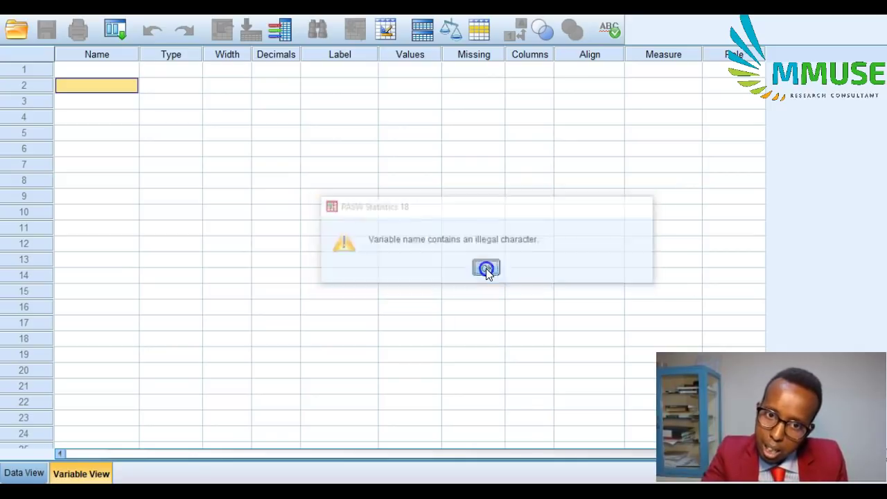
Create the first variable with the single-word name "gender".
left_click(127, 73)
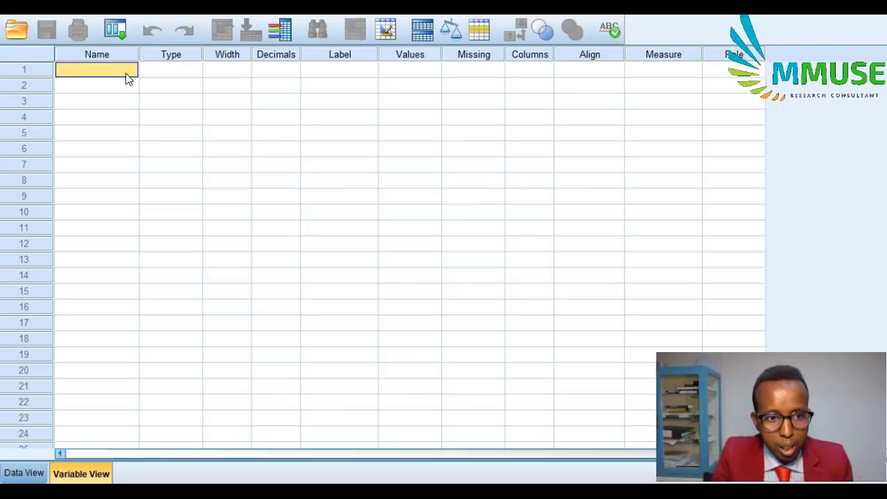
left_click(114, 77)
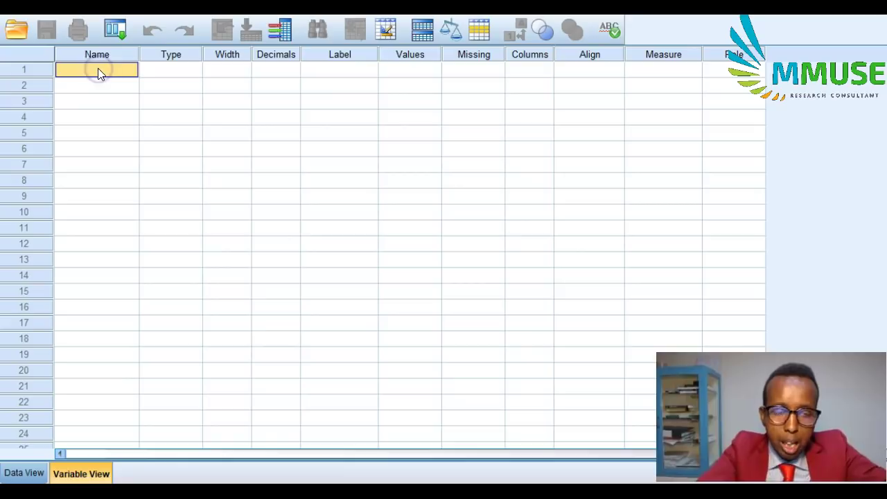
type("gender")
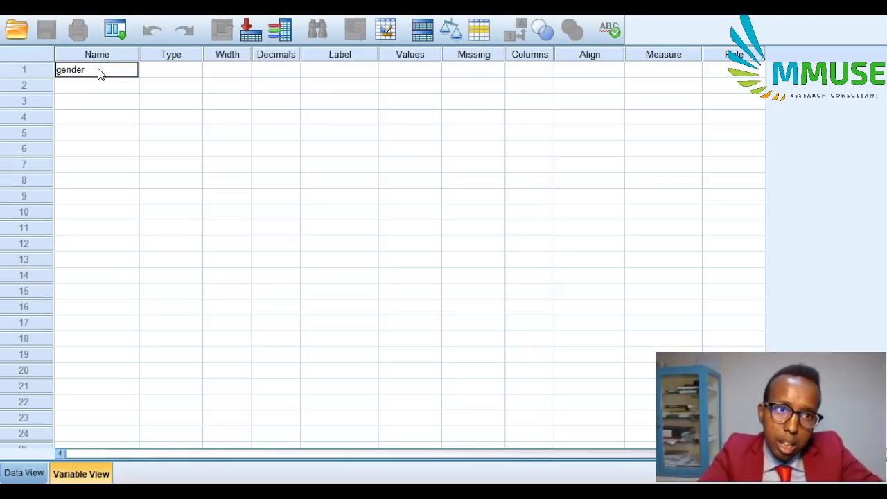
key("Return")
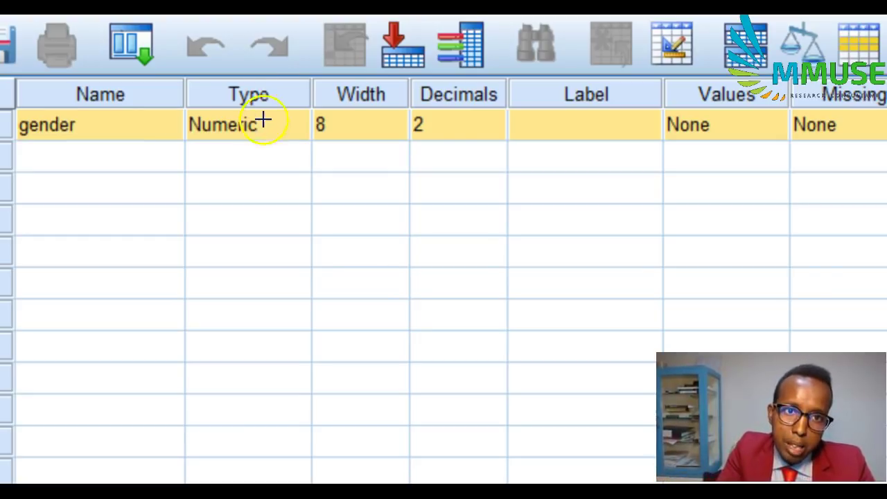
left_click_drag(225, 81, 297, 114)
mouse_move(183, 111)
left_mouse_down()
mouse_move(236, 146)
mouse_move(296, 140)
left_mouse_up()
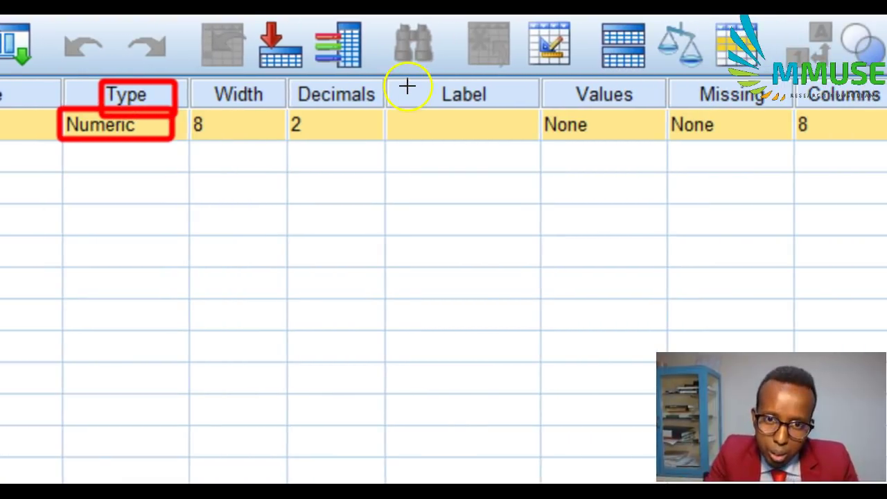
mouse_move(419, 81)
left_mouse_down()
mouse_move(485, 111)
mouse_move(515, 101)
left_mouse_up()
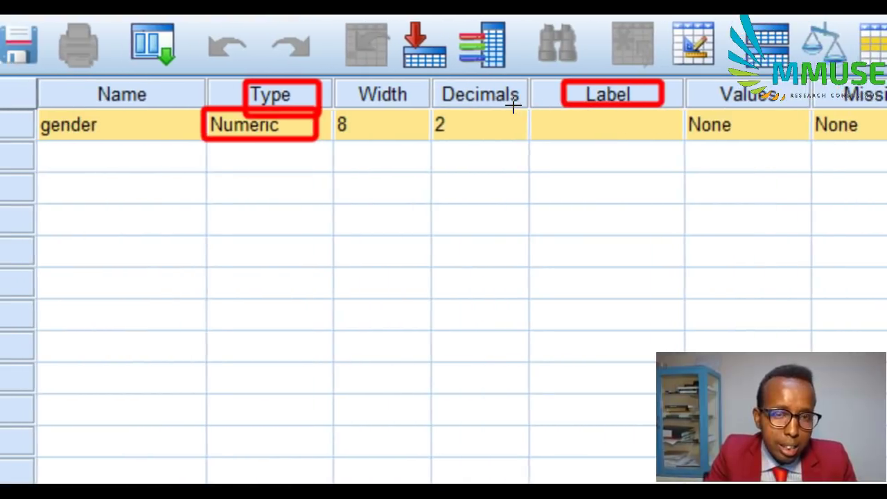
mouse_move(55, 111)
left_mouse_down()
mouse_move(71, 134)
mouse_move(125, 135)
left_mouse_up()
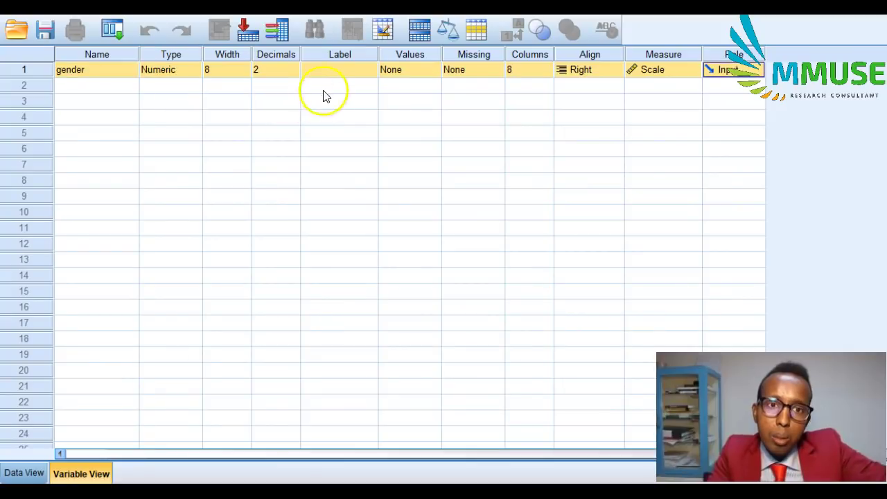
Set the label of the gender variable to "what is your gender?".
left_click(340, 71)
type("what")
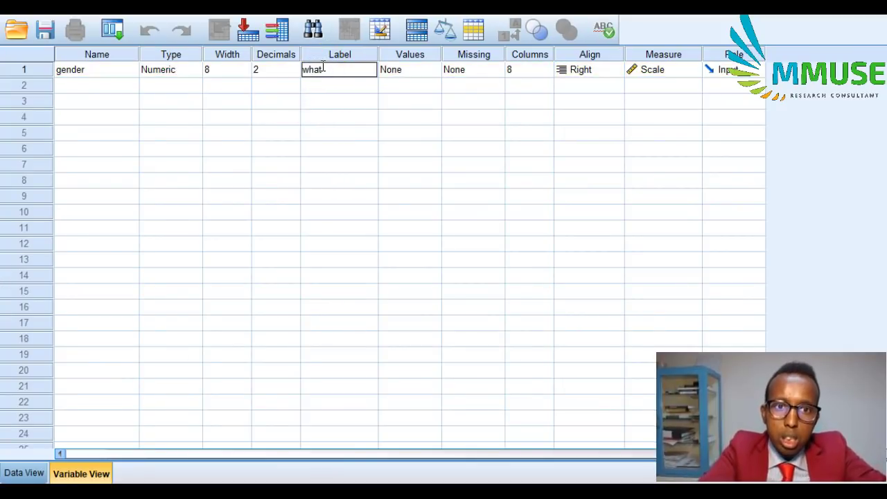
type(" is your gender")
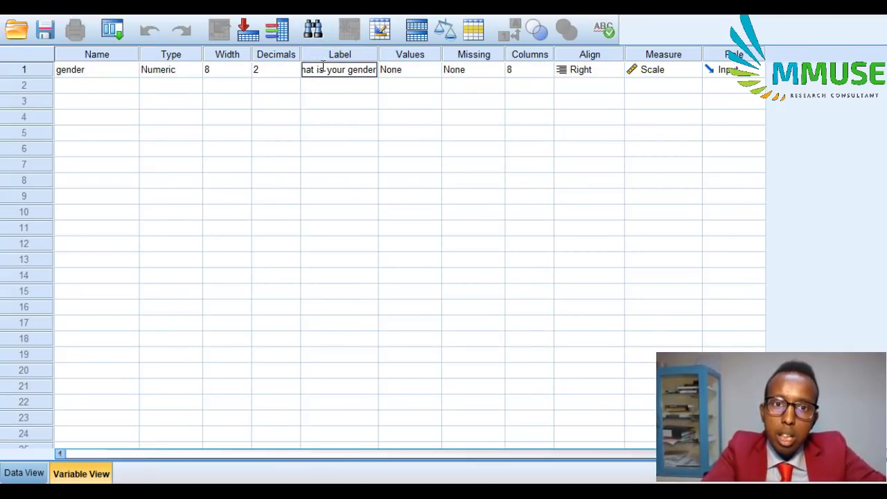
type("?")
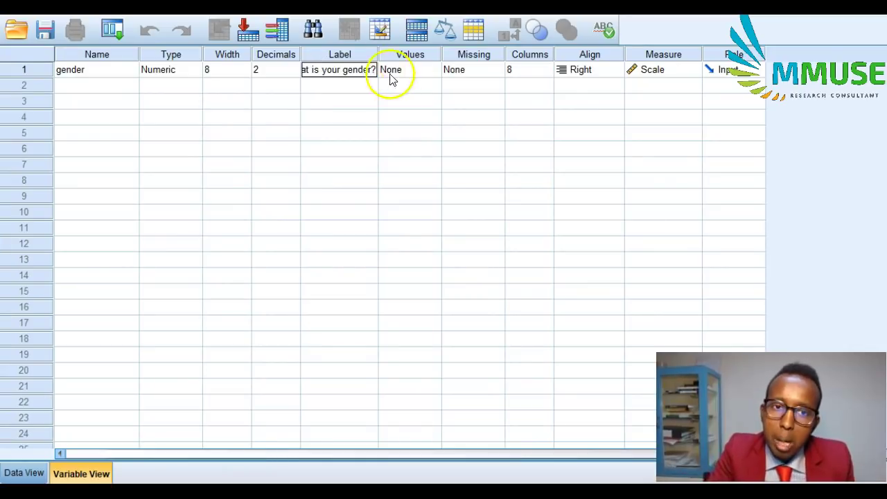
left_click(344, 88)
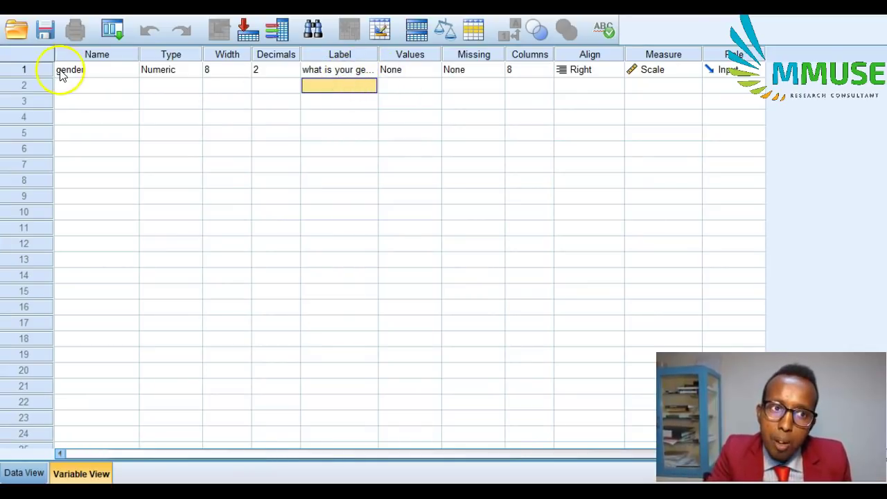
left_click(88, 74)
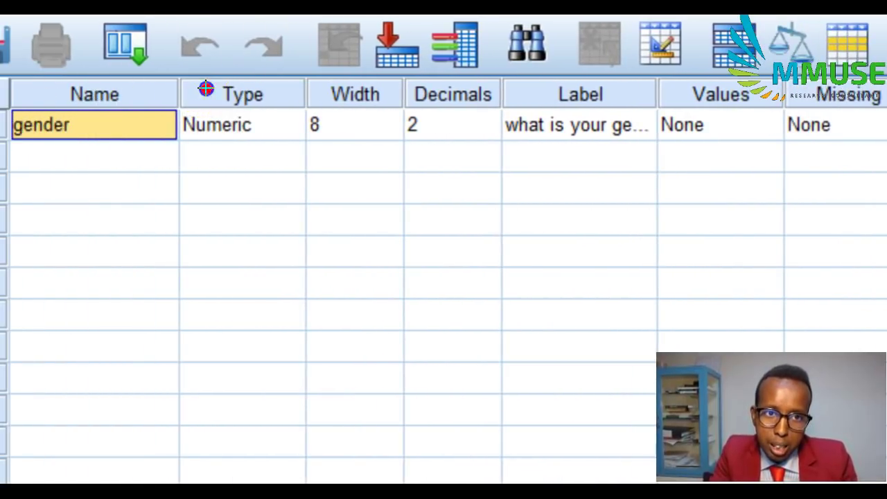
left_click_drag(205, 87, 312, 85)
mouse_move(545, 93)
left_mouse_down()
mouse_move(580, 115)
mouse_move(658, 122)
left_mouse_up()
mouse_move(688, 82)
left_mouse_down()
mouse_move(707, 106)
mouse_move(755, 112)
left_mouse_up()
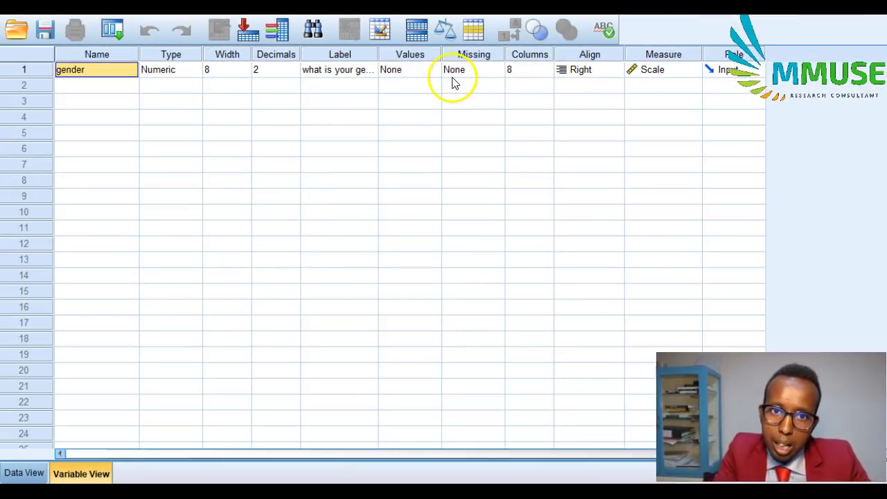
Add a value label to the gender variable that codes 1 as "Male".
left_click(431, 75)
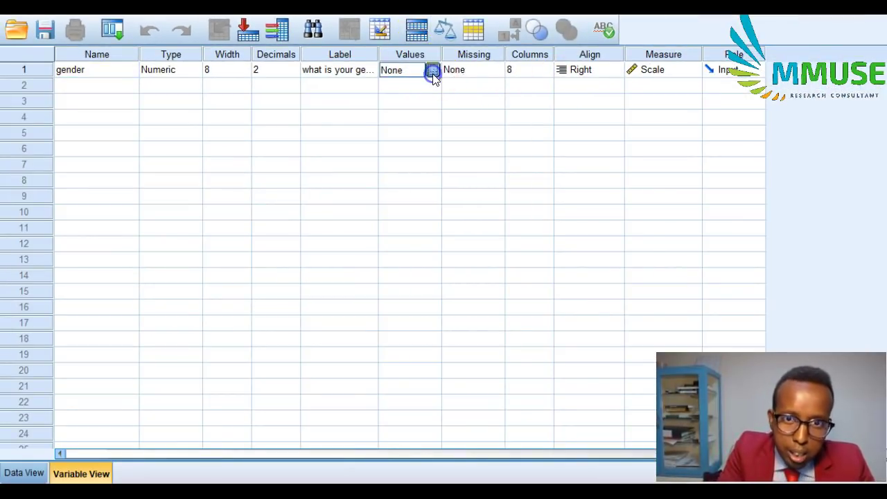
left_click(434, 70)
left_click(398, 190)
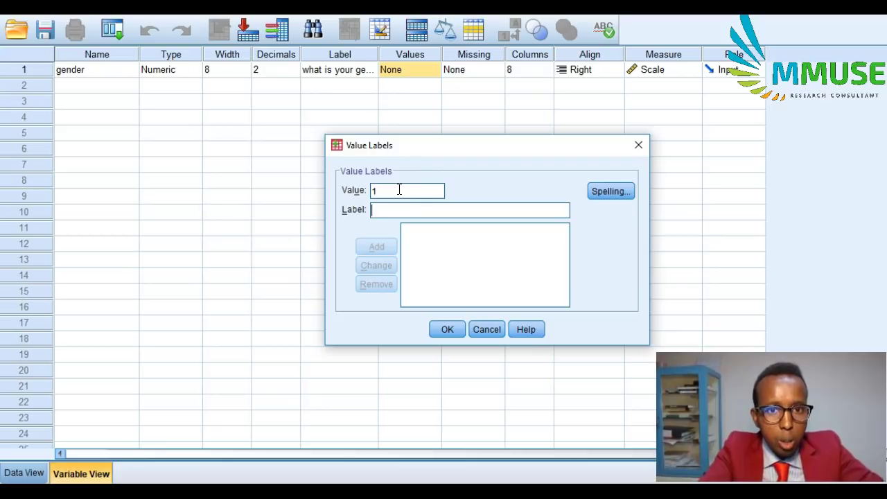
type("Male")
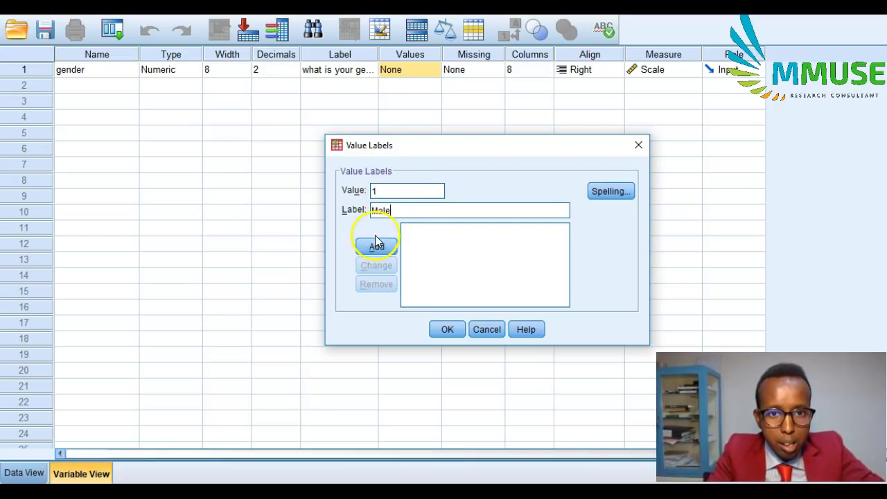
left_click(373, 247)
Add a second gender value label that codes 2 as "Female" and apply the value labels.
left_click(390, 194)
type("2")
left_click(385, 210)
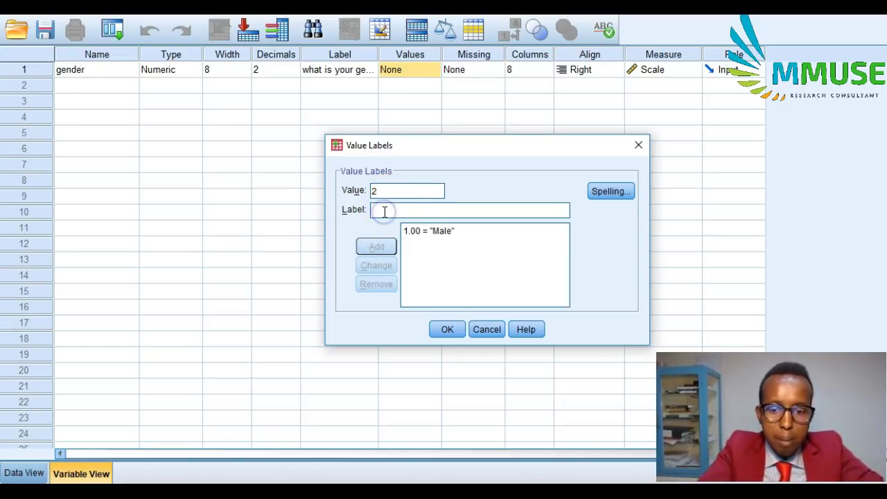
type("Female")
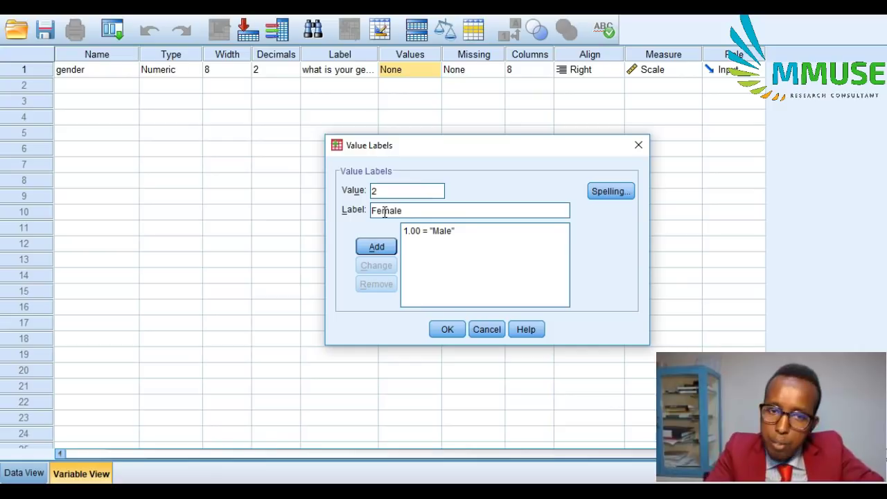
left_click(377, 244)
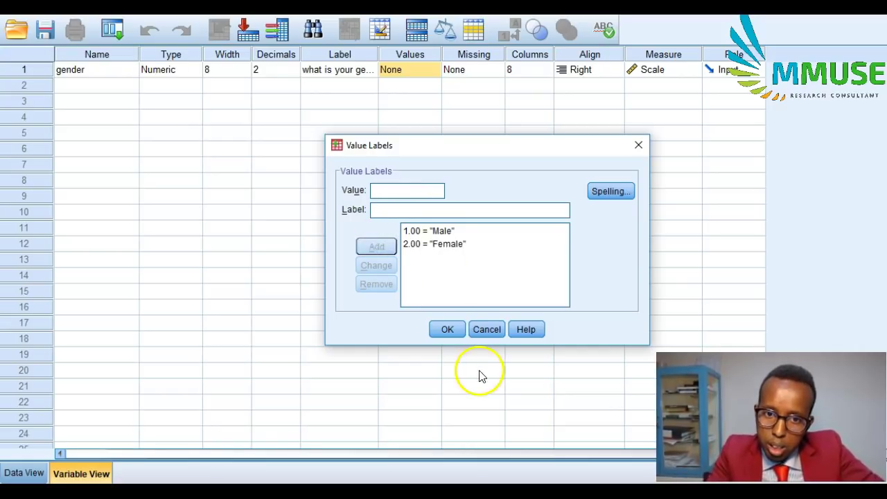
left_click(448, 330)
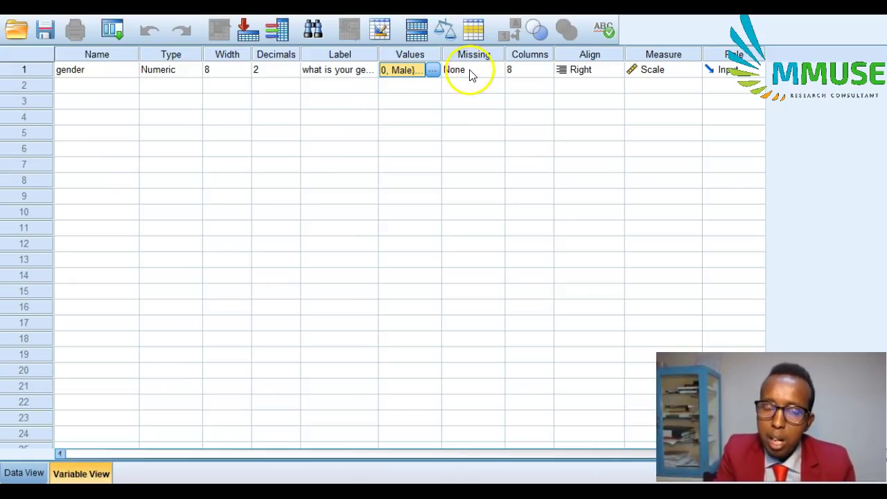
Define 999 as a discrete missing value for the gender variable.
left_click(489, 73)
left_click(496, 70)
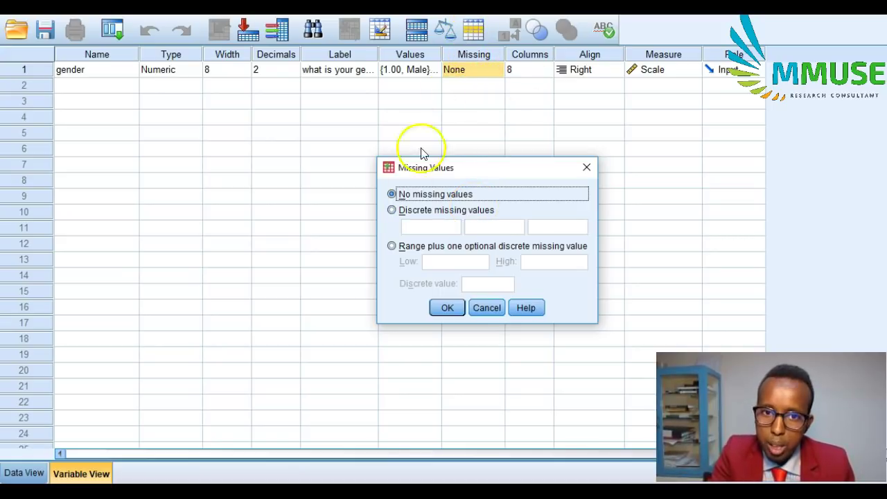
left_click(392, 211)
left_click(437, 229)
type("999")
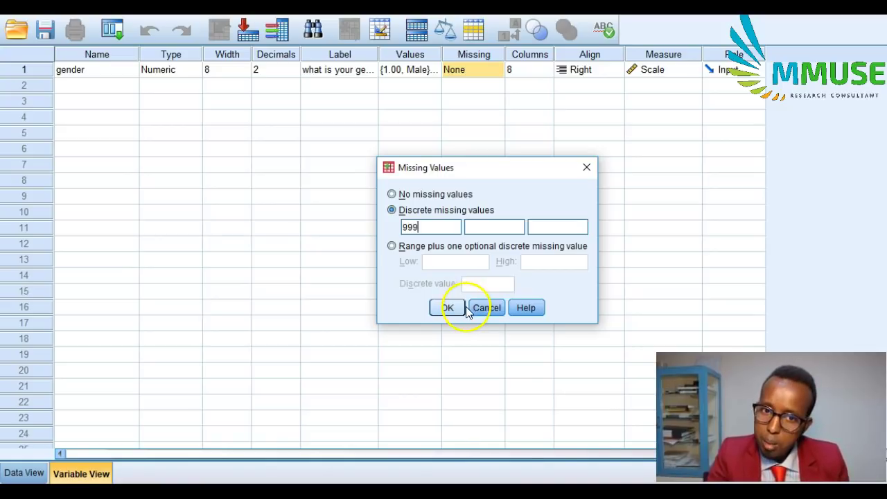
left_click(447, 309)
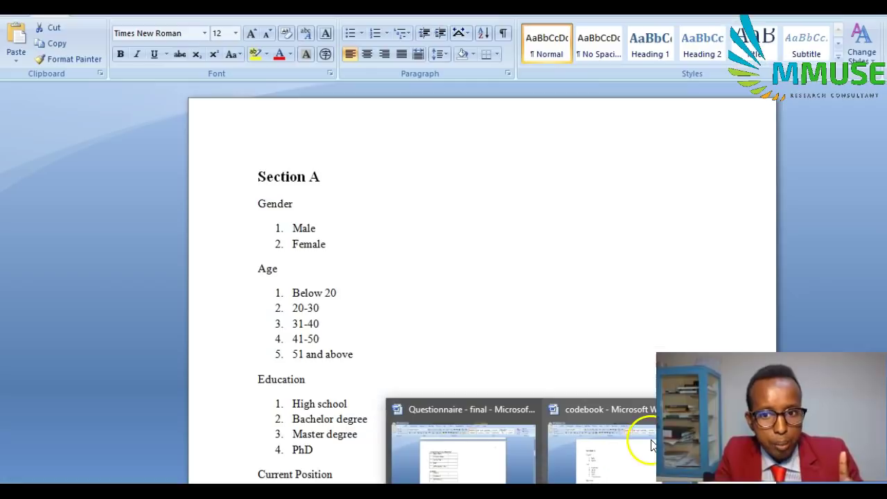
Check the item that follows gender in the Word codebook, and name the second SPSS variable "age".
left_click(638, 428)
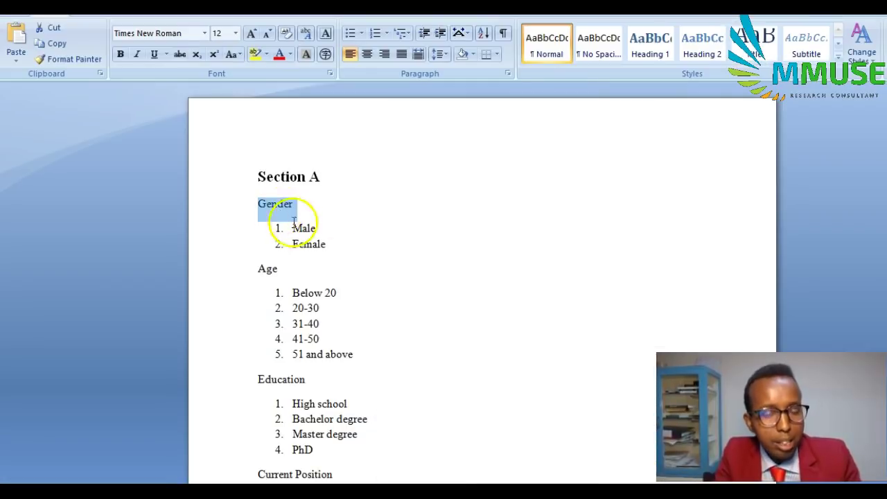
left_click(258, 268)
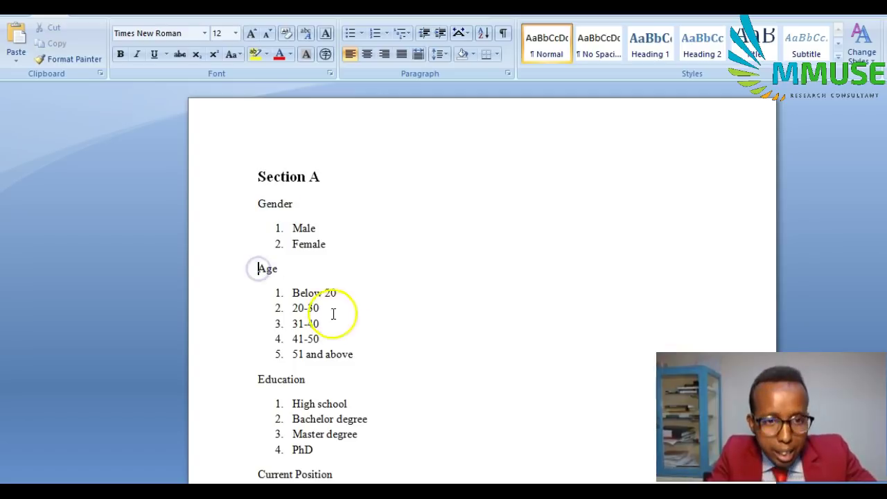
scroll(350, 331, "down", 5)
scroll(348, 324, "down", 3)
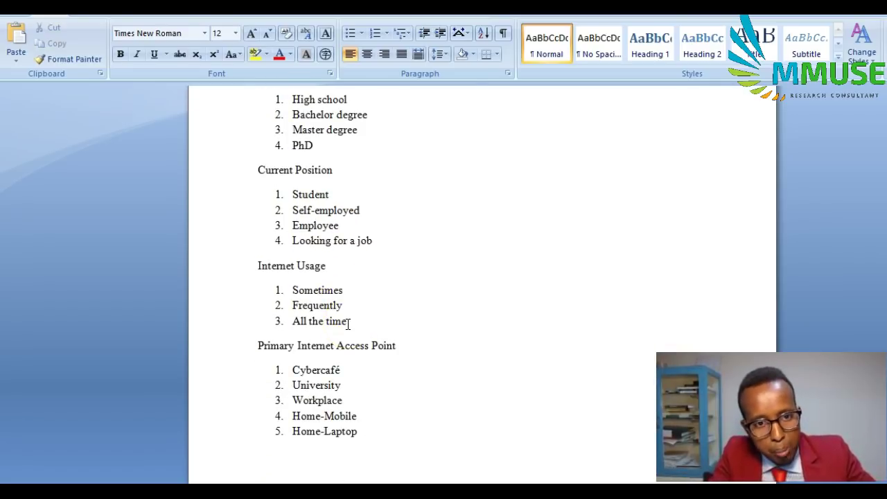
scroll(348, 323, "up", 8)
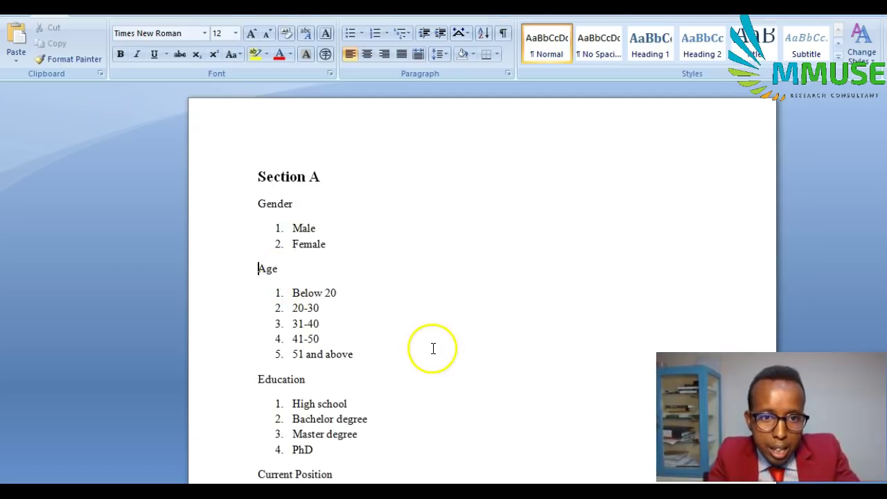
key("alt+Tab")
left_click(95, 86)
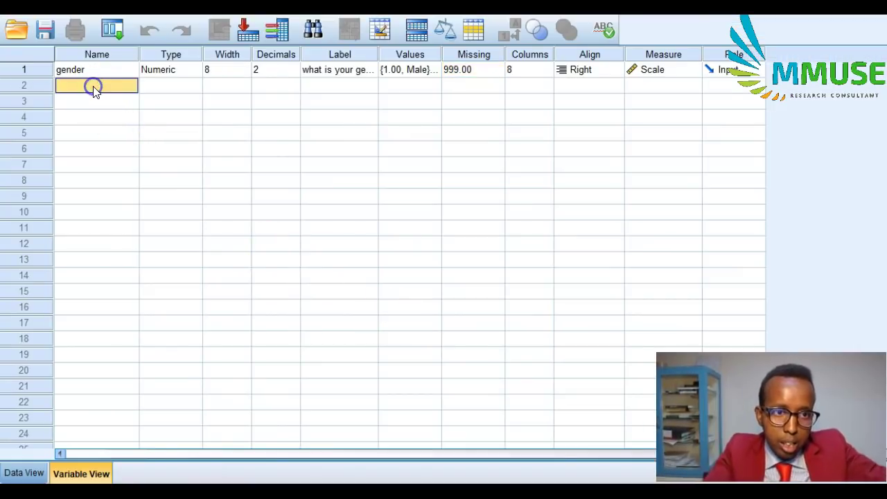
type("age")
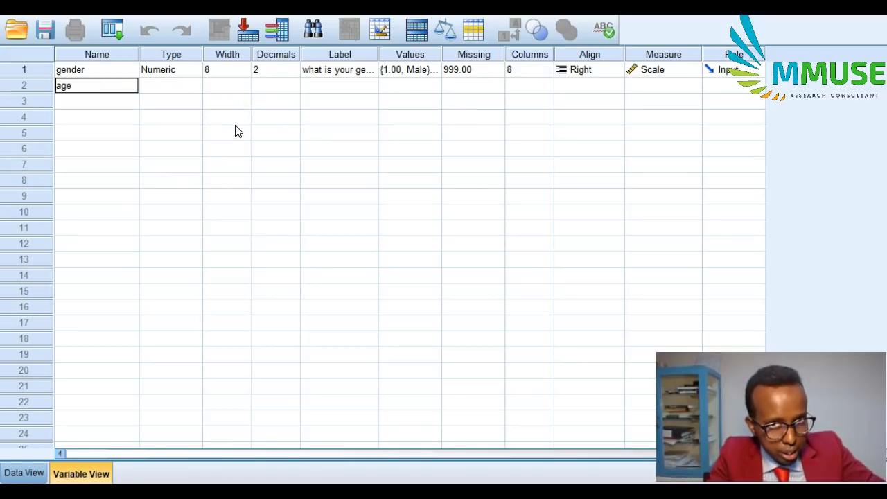
key("Return")
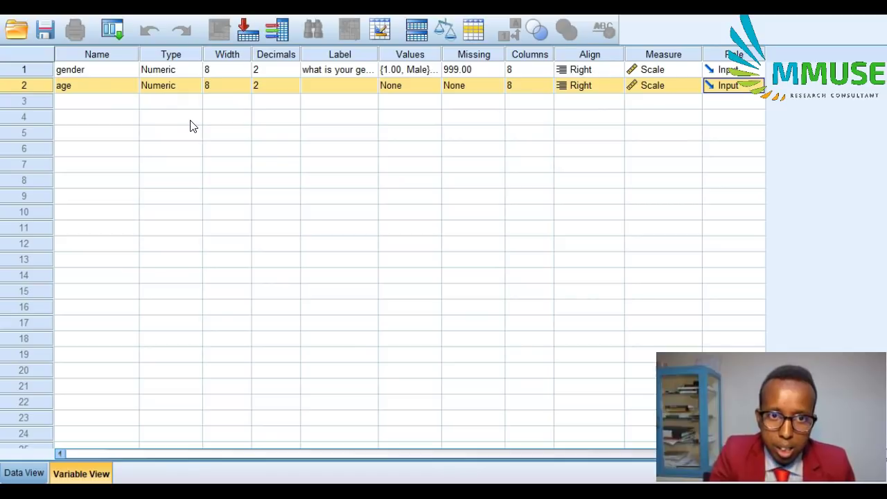
Set the label of the age variable to "what is your age?".
left_click(318, 86)
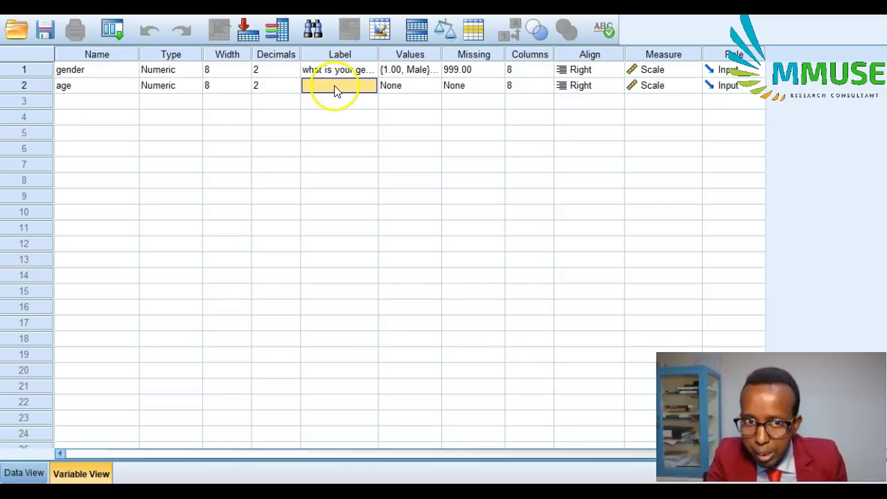
left_click(59, 86)
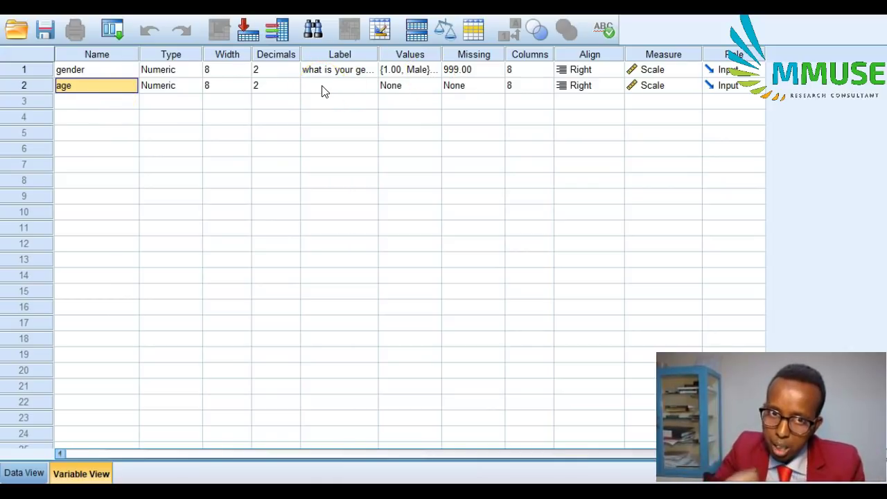
left_click(229, 120)
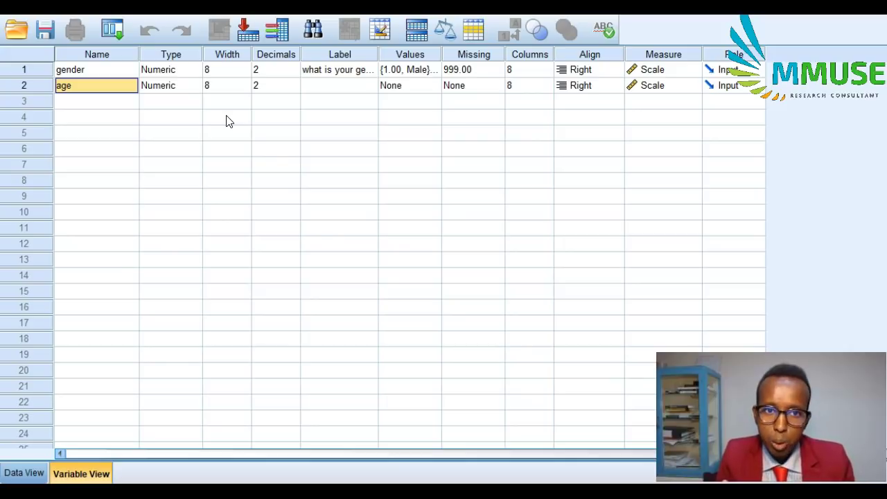
left_click(338, 85)
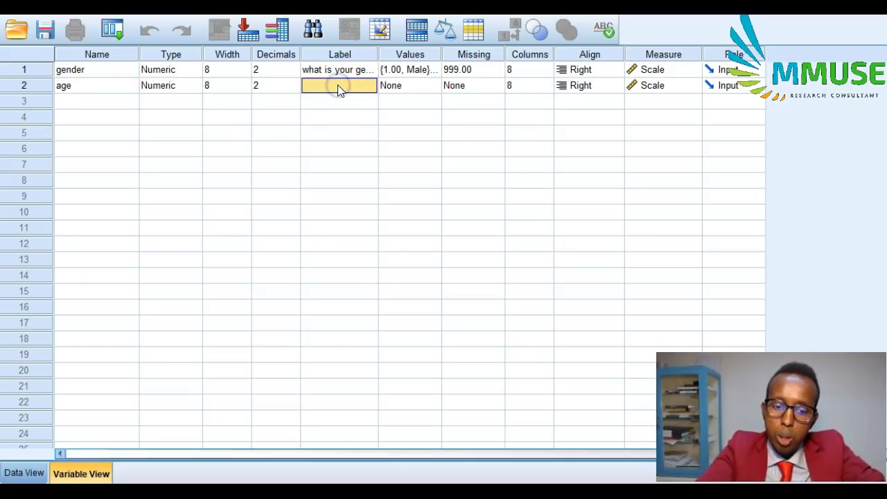
type("what is your")
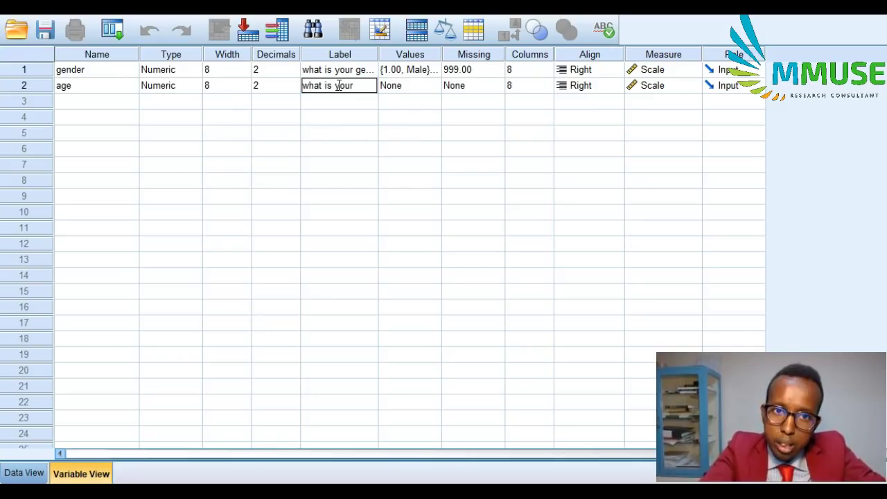
type(" age")
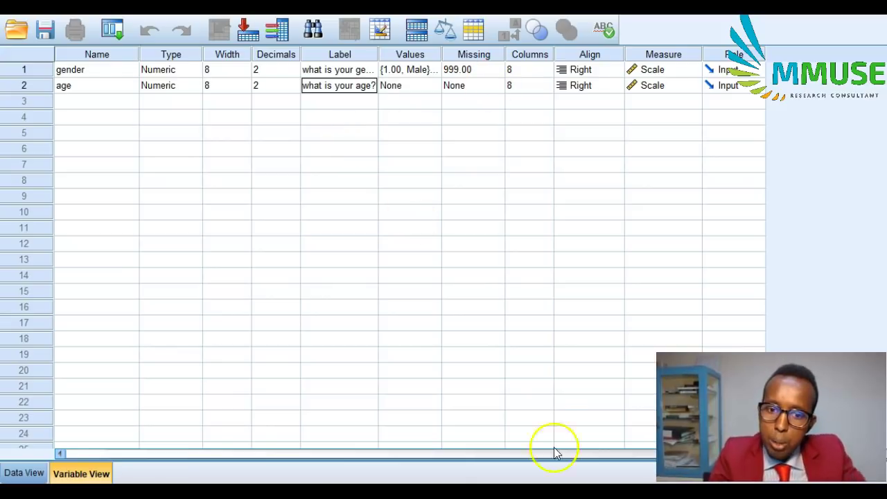
Look up the list of age categories in the Word codebook and return to SPSS.
left_click(457, 450)
left_click(300, 309)
left_click_drag(293, 290, 345, 355)
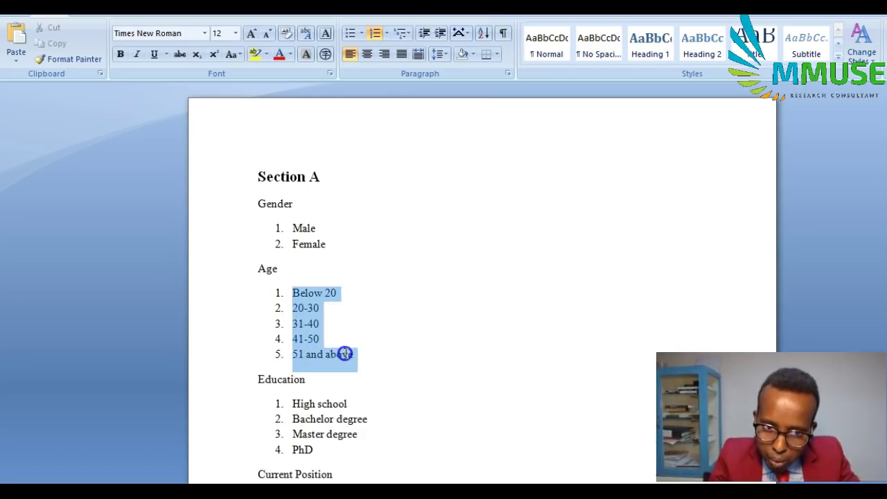
left_click(439, 469)
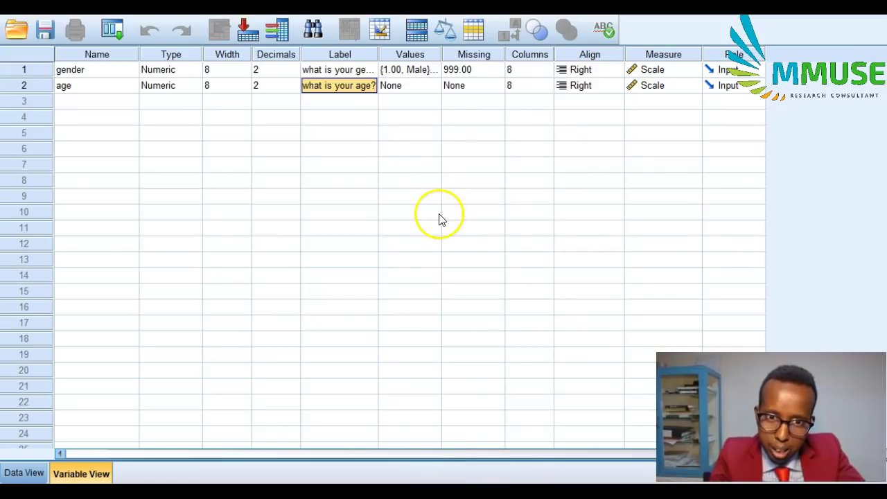
Enter 1 as a value in the age variable's value labels and copy "Below 20" from the Word codebook.
left_click(423, 85)
left_click(431, 86)
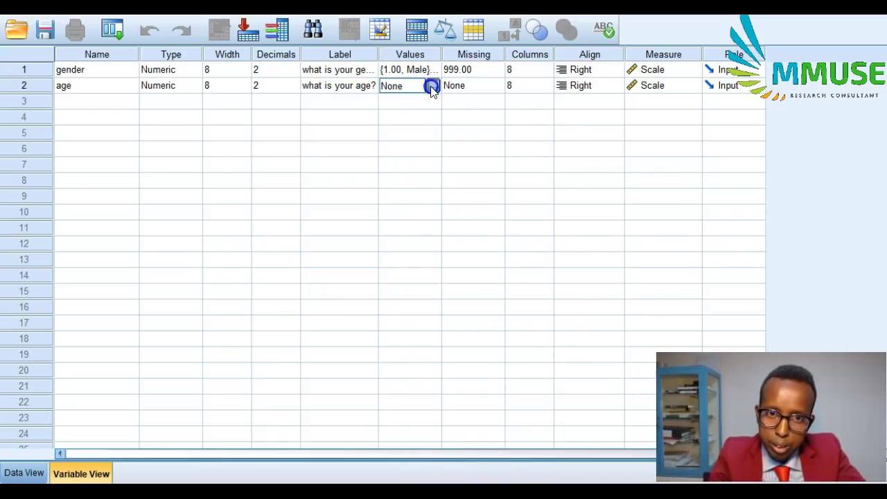
type("1")
key("super+Tab")
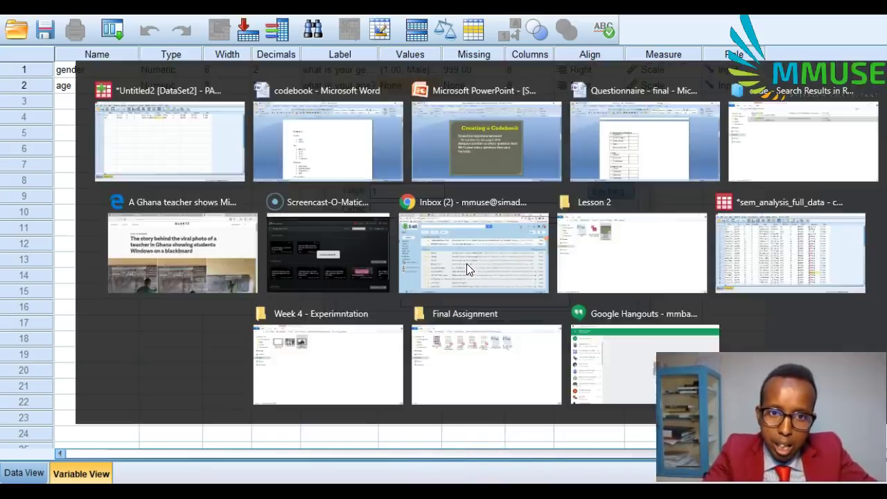
left_click(328, 142)
left_click(296, 292)
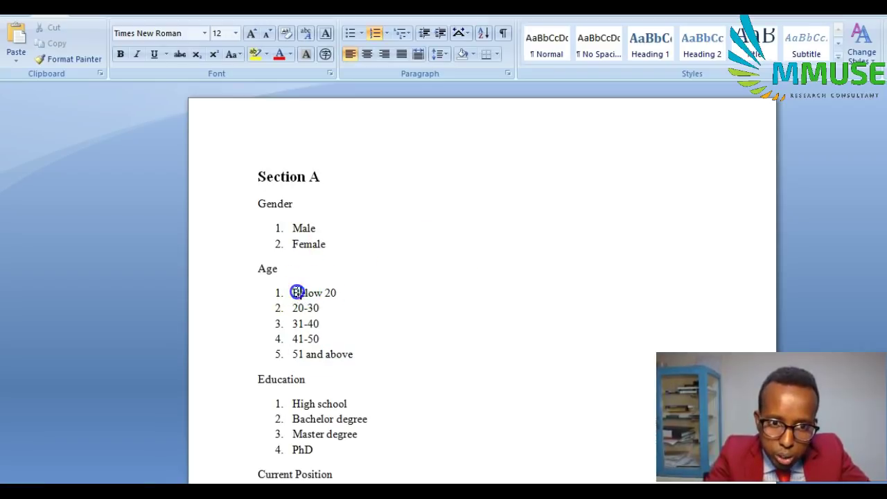
triple_click(293, 292)
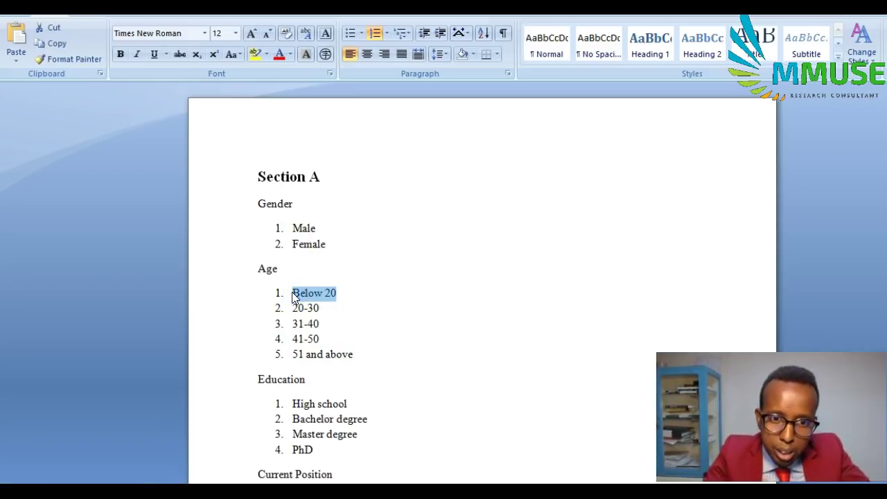
key("alt+Tab")
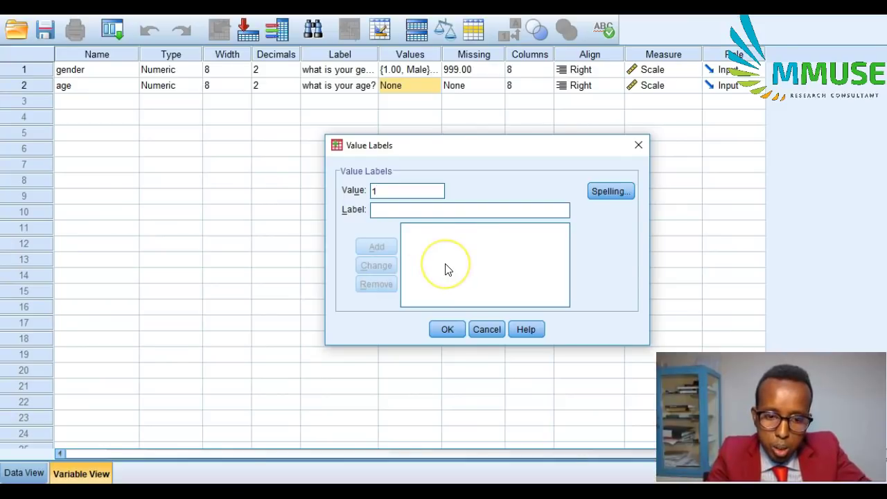
Paste the copied label, strip its list number so it reads "Below 20", and add it for value 1.
type("1.\tBelow 20")
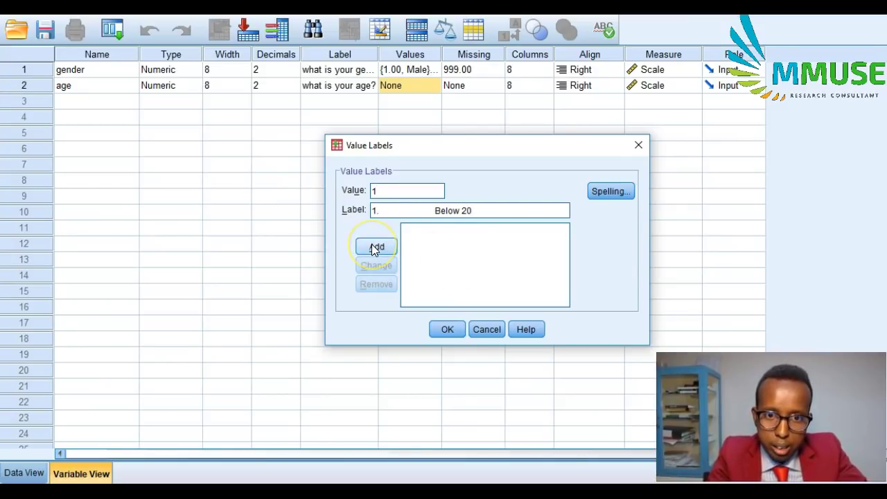
left_click(434, 213)
key("shift+Home")
key("BackSpace")
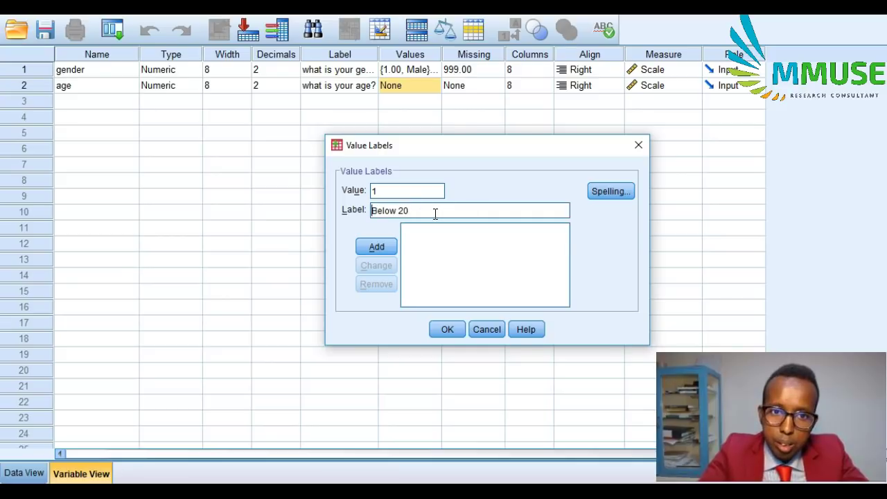
left_click(375, 246)
Add an age value label that codes 2 as "20 - 30".
type("2")
key("Tab")
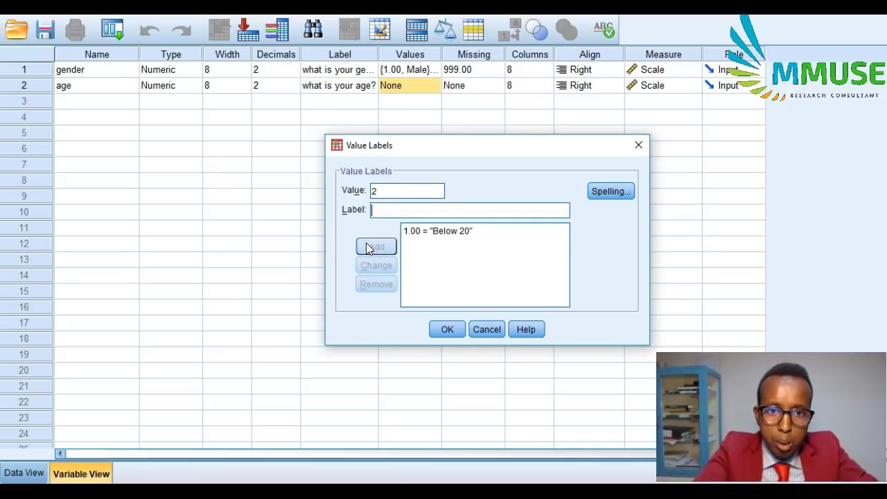
type("20")
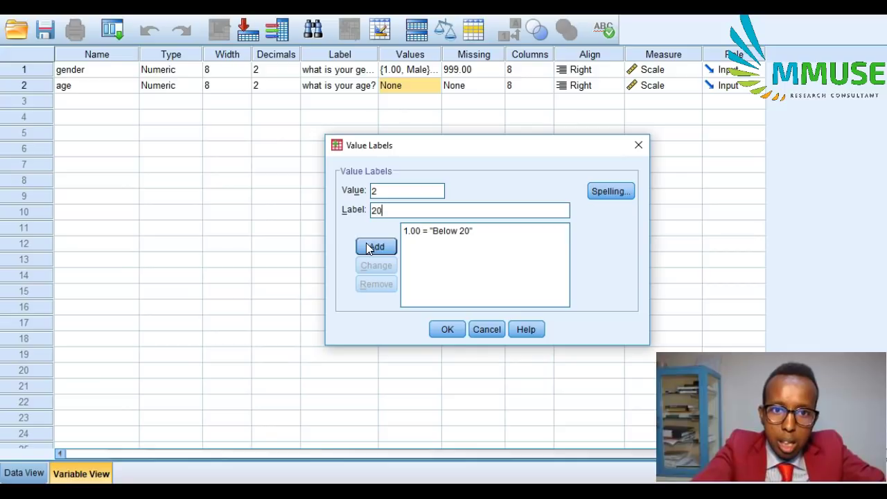
type(" - 30")
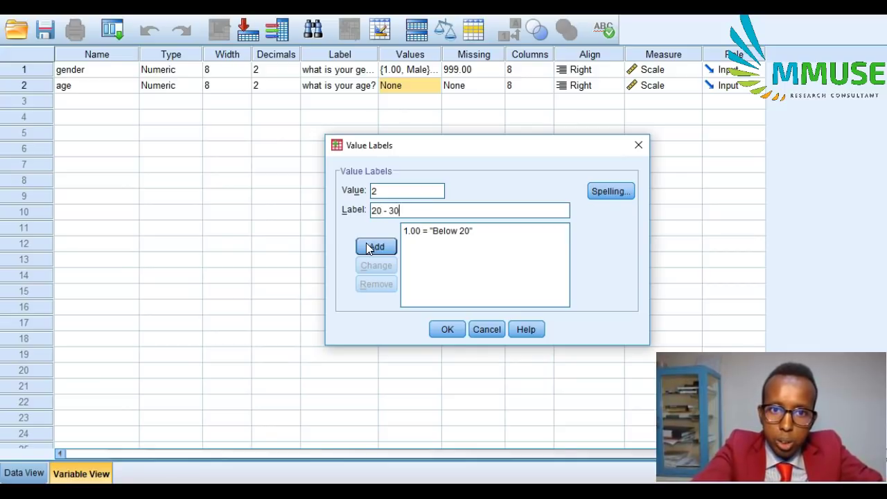
left_click(366, 245)
Add an age value label that codes 3 as "31 - 40".
type("3")
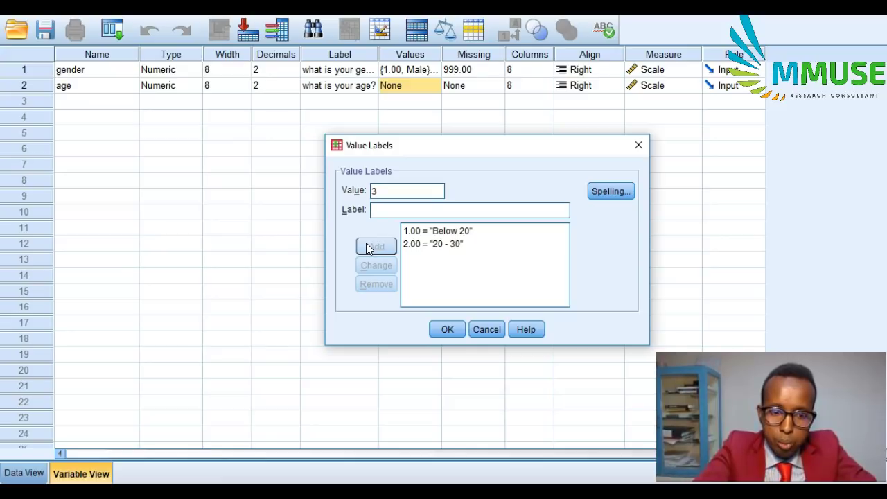
key("Tab")
type("31 -")
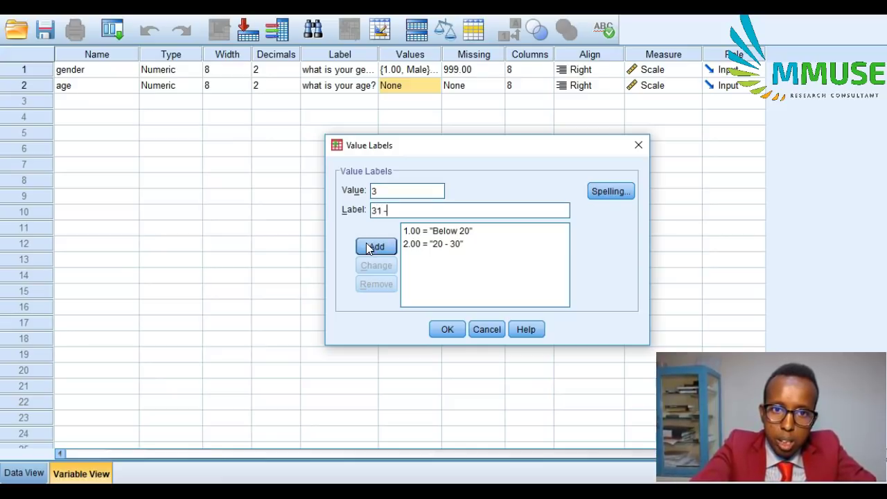
type(" 40")
left_click(367, 246)
Add an age value label that codes 4 as "41 - 50".
type("41 -")
key("shift+Home")
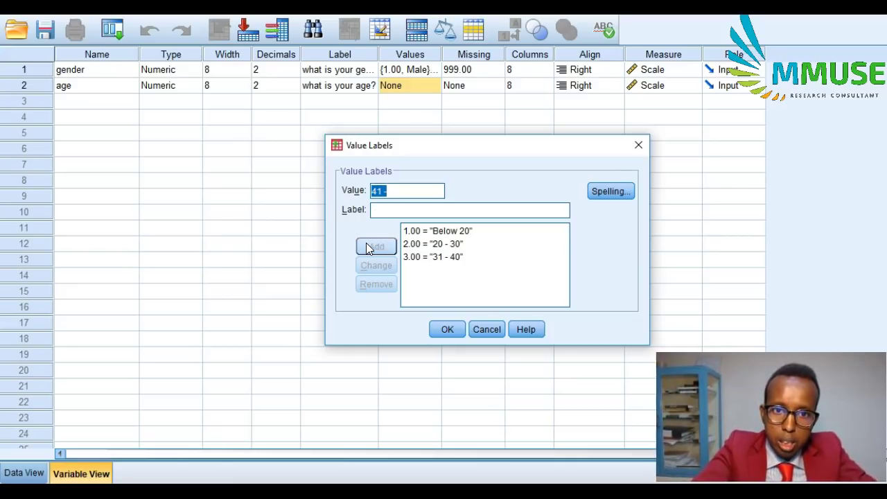
type("4")
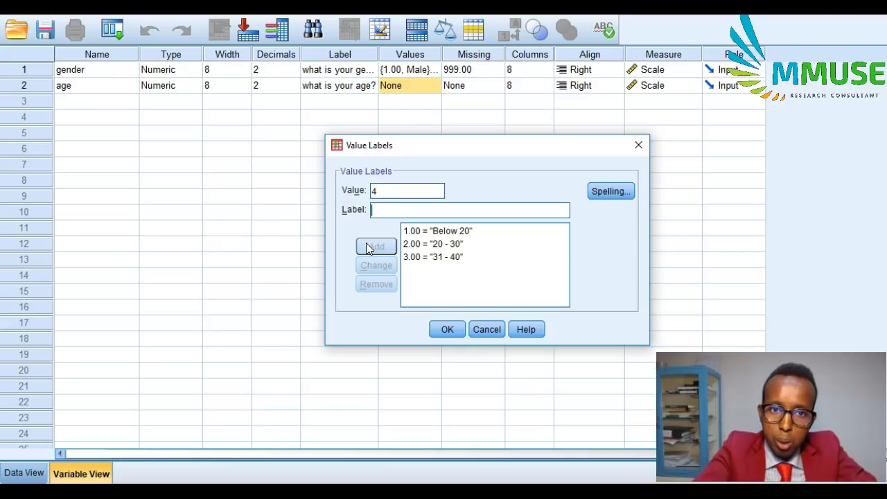
key("Tab")
type("4")
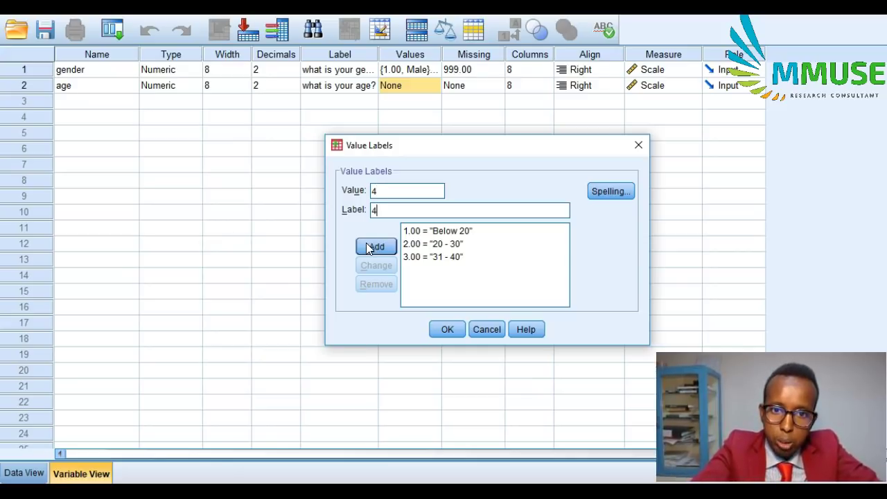
type("1 -")
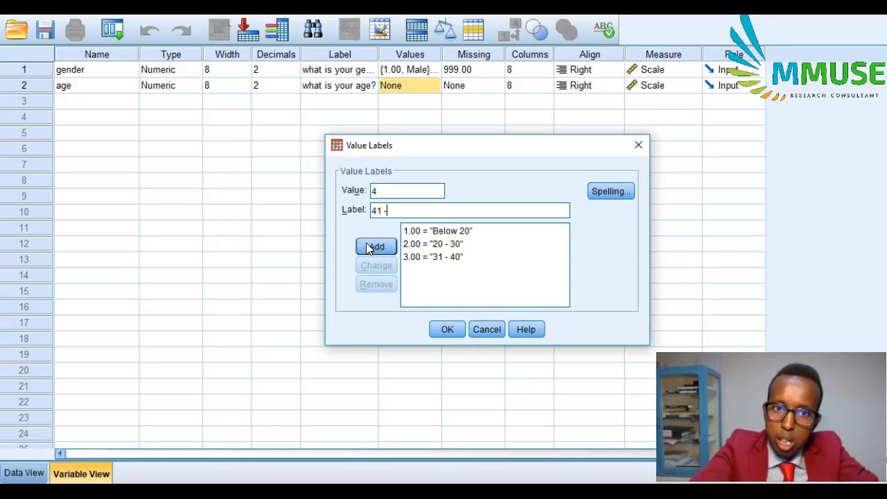
type(" 50")
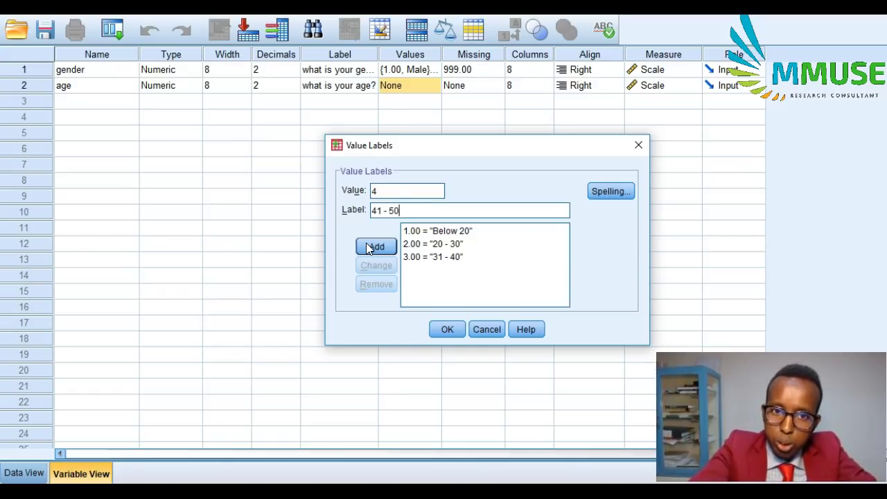
left_click(366, 248)
Add an age value label that codes 5 as "Above 50".
type("5")
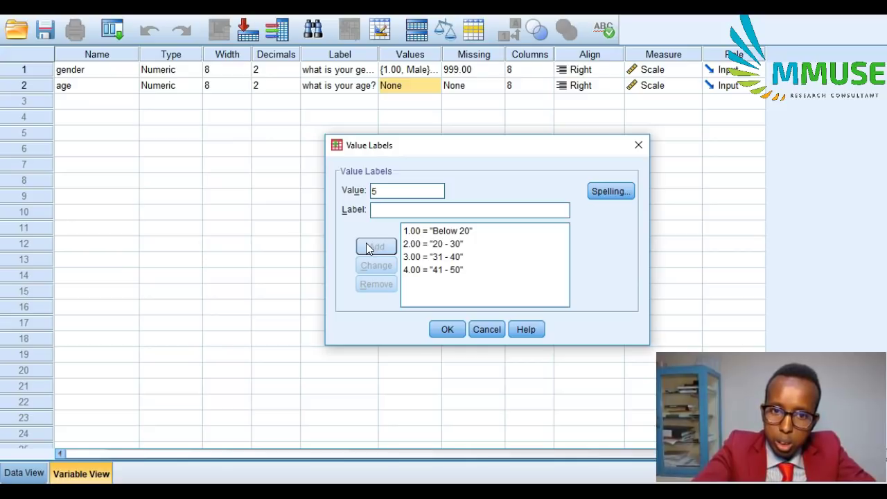
key("Tab")
type("Above ")
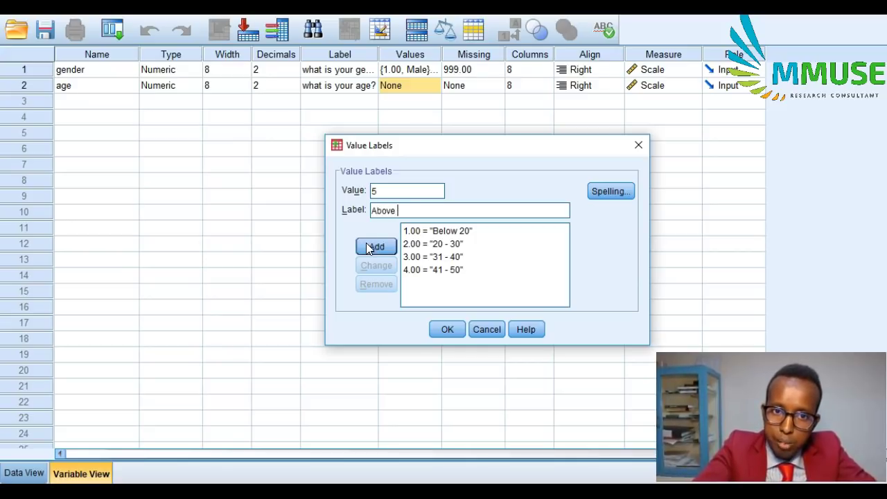
type("50")
left_click(367, 245)
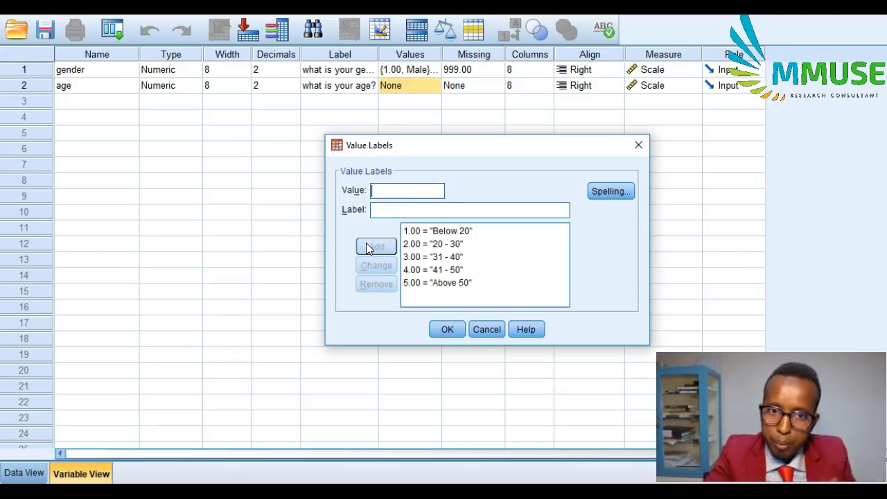
Apply the age value labels and reopen them to check how the codes are formatted.
left_click(446, 331)
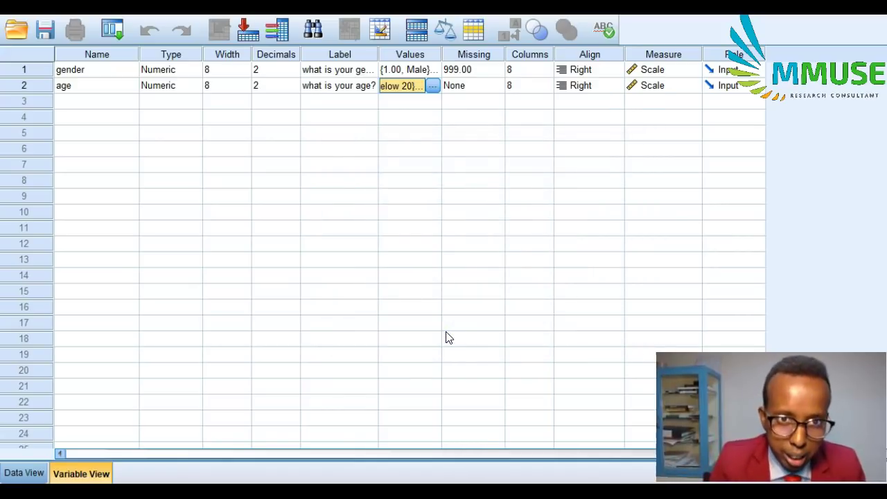
left_click(432, 85)
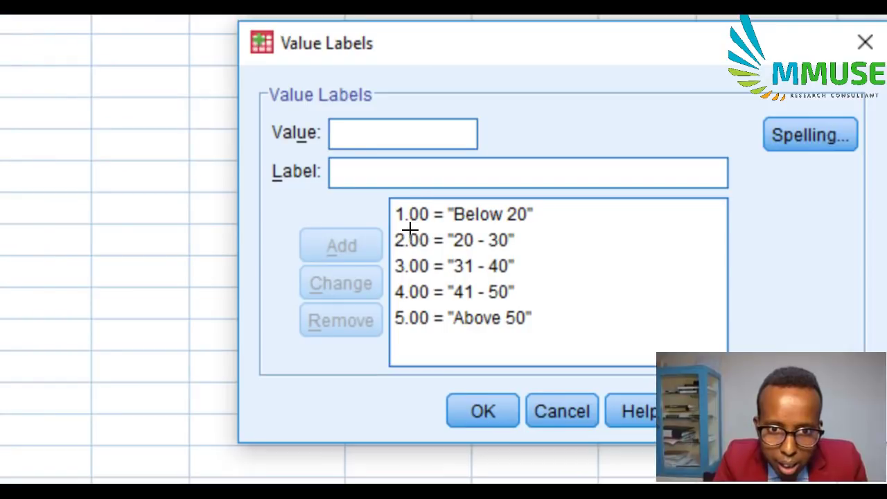
left_click_drag(406, 213, 428, 331)
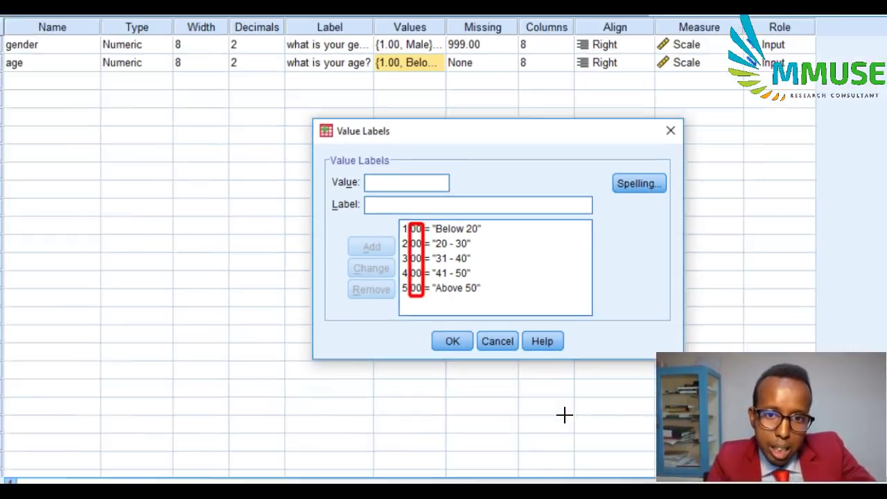
key("Return")
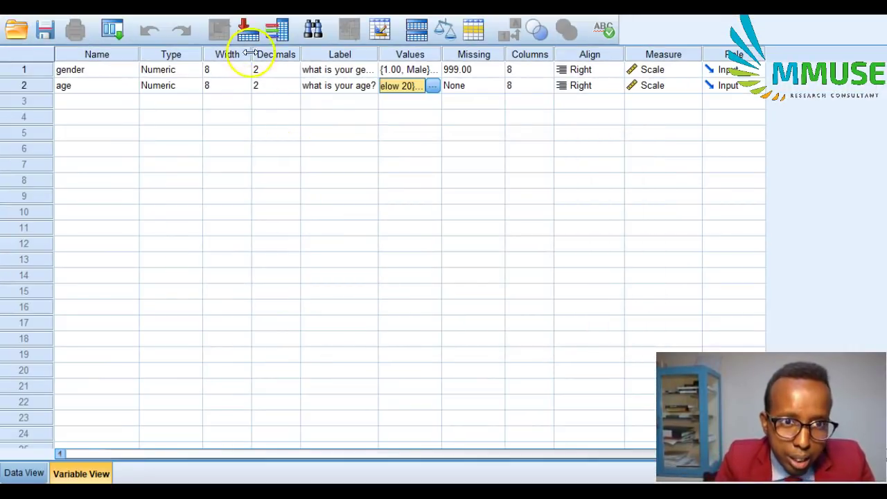
Set the number of decimals to 0 for both the age and gender variables.
left_click(294, 87)
left_click(293, 89)
left_click(294, 90)
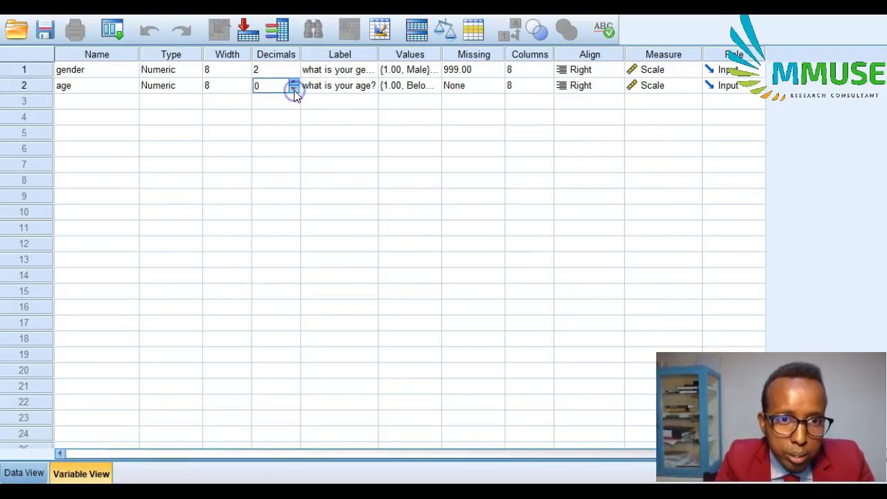
left_click(291, 65)
left_click(294, 72)
left_click(294, 72)
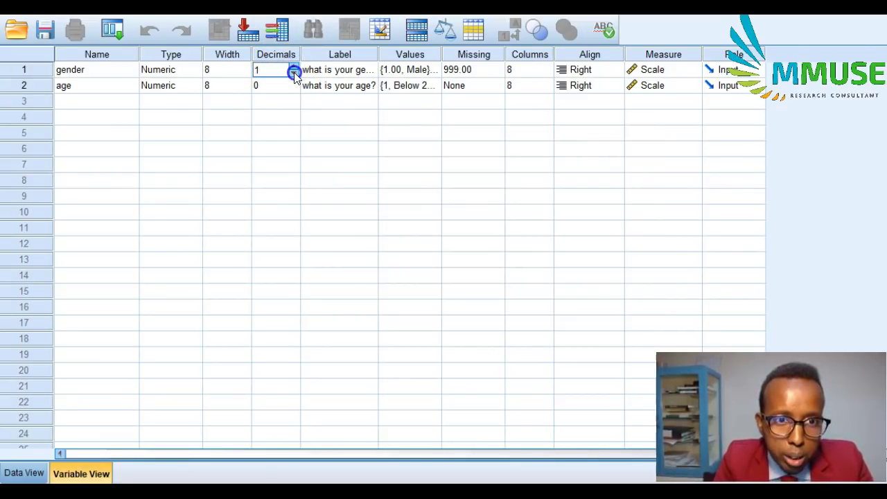
left_click(294, 72)
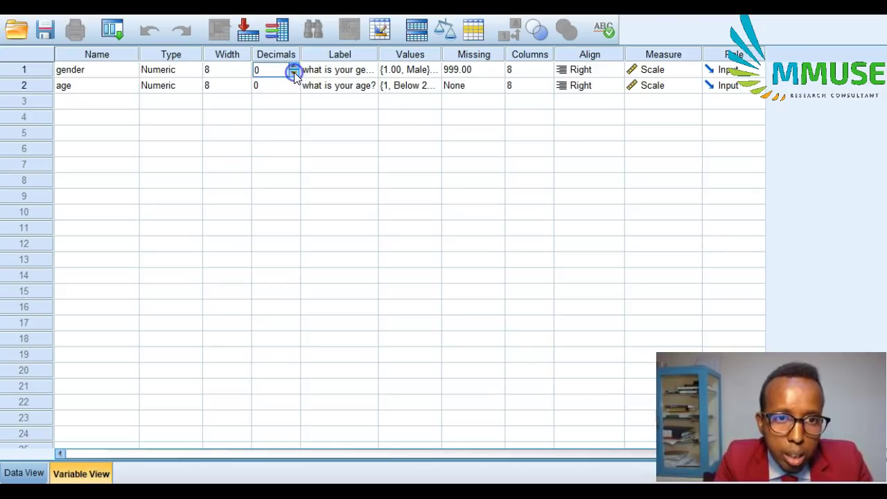
Check the age value labels, and review the remaining codebook items in Word down to Primary Internet Access Point.
left_click(412, 87)
left_click(437, 90)
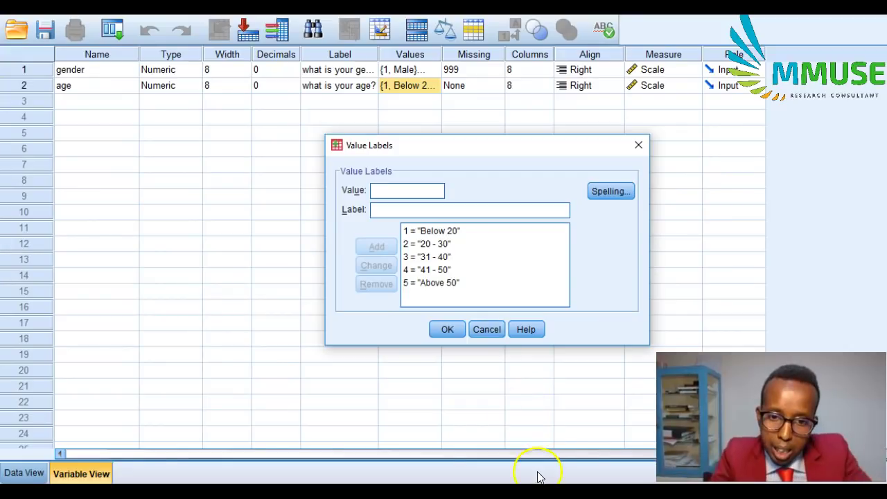
left_click(540, 476)
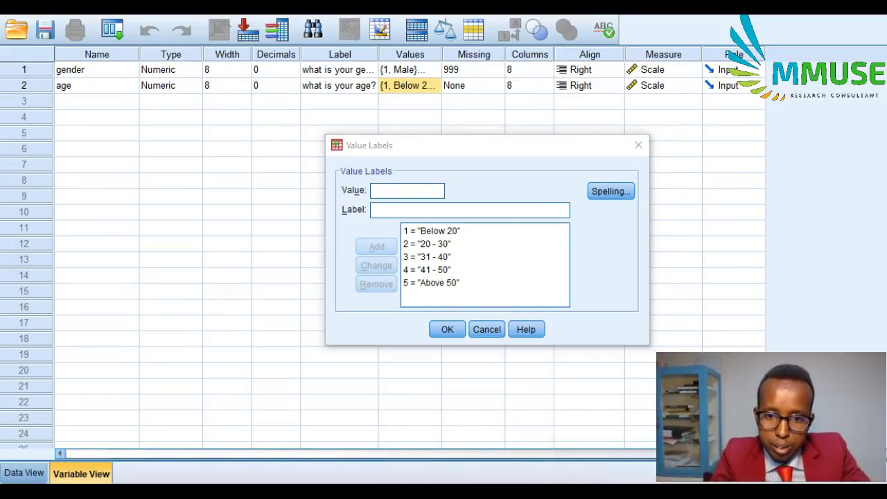
left_click(603, 444)
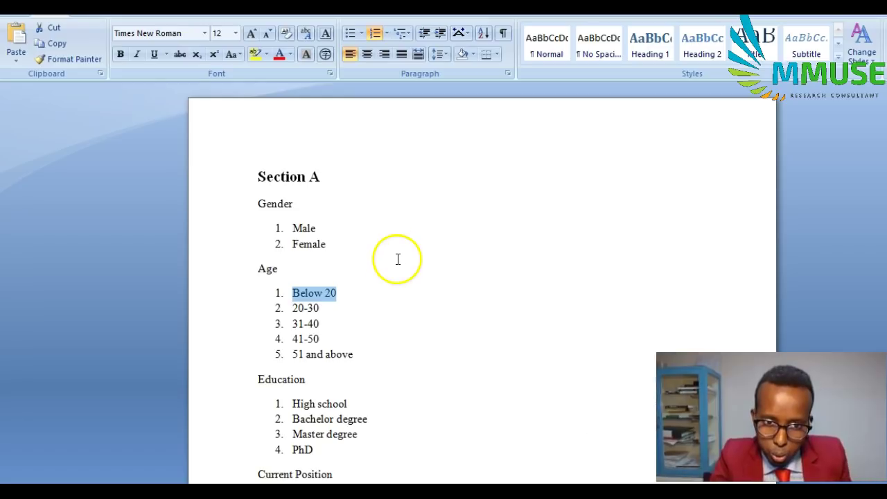
scroll(398, 259, "down", 8)
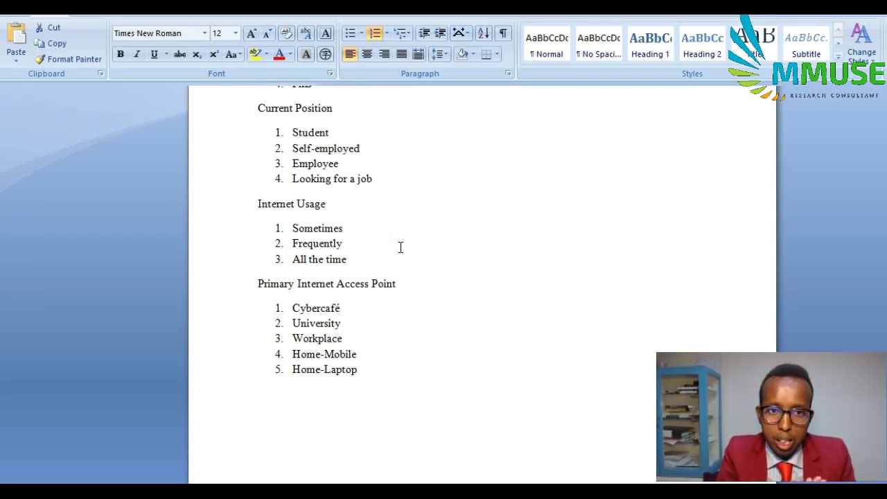
Switch to the SPSS dataset with all questionnaire variables defined and widen the Label column enough to read the question texts.
left_click(40, 367)
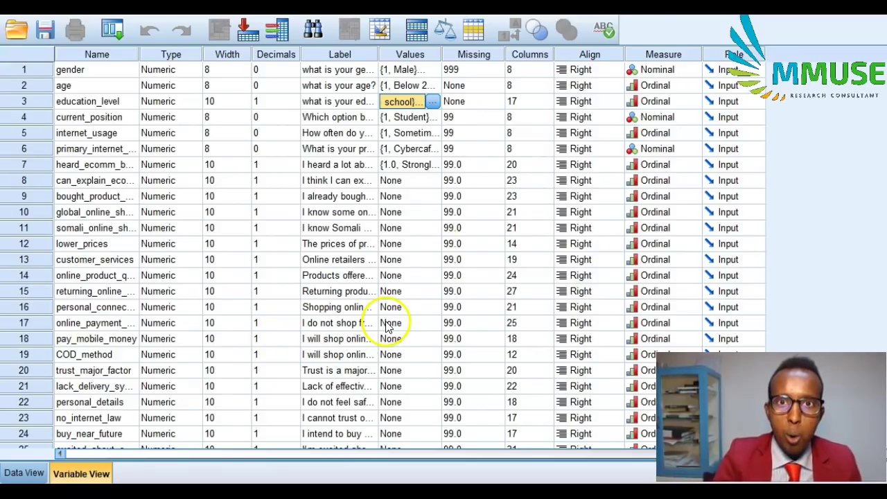
scroll(369, 227, "down", 8)
scroll(370, 227, "up", 8)
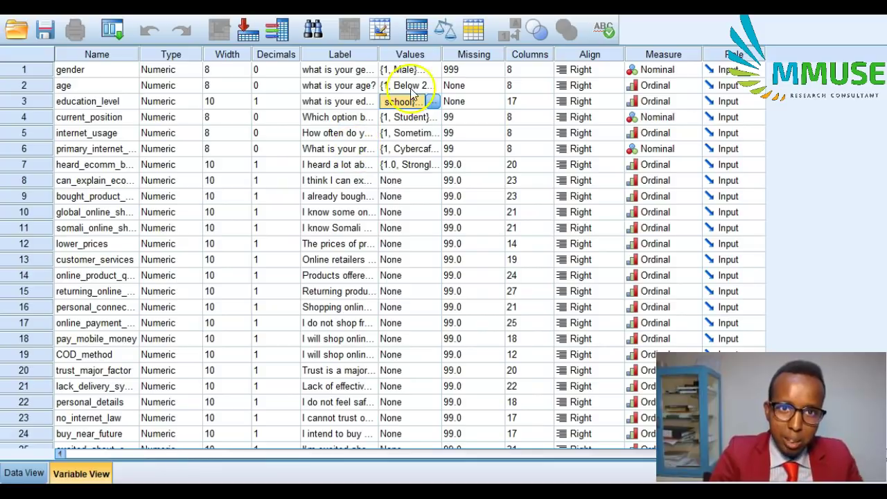
left_click_drag(377, 51, 652, 86)
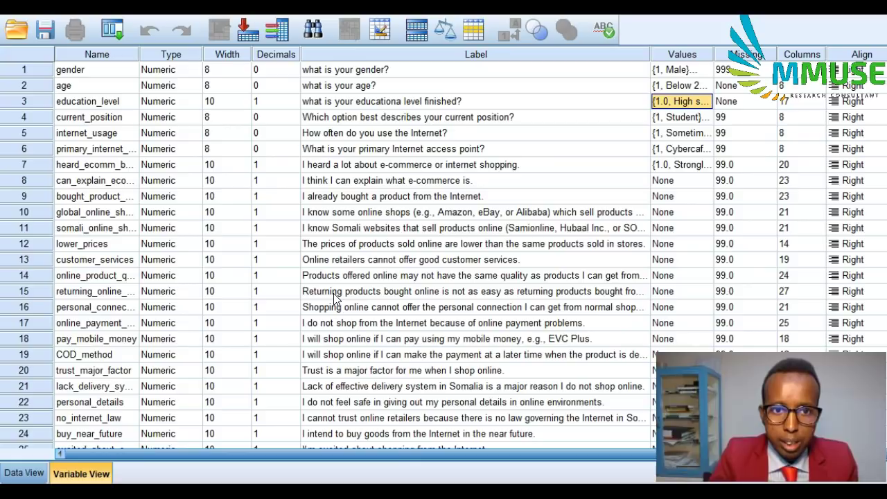
left_click(72, 230)
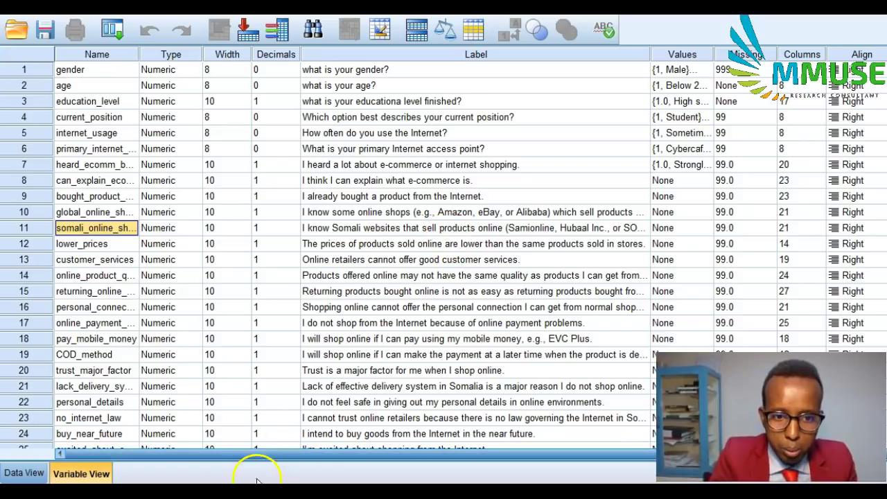
left_click_drag(255, 453, 437, 473)
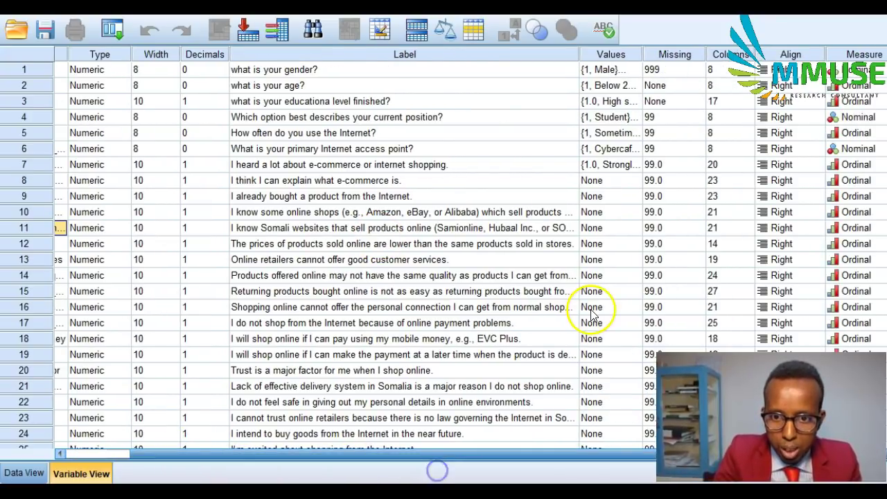
scroll(590, 308, "down", 3)
scroll(590, 315, "up", 3)
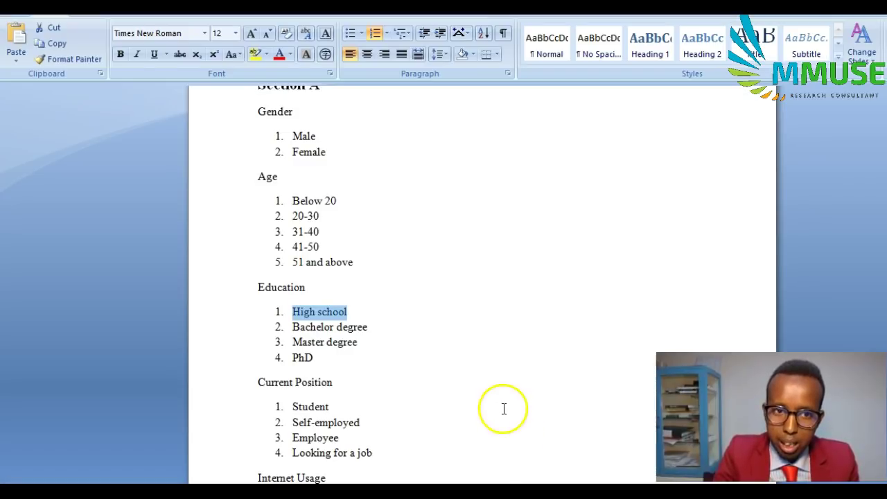
Open the "Questionnaire - final" document in Word and examine its demographic questions and e-shopping statement tables.
key("alt+f")
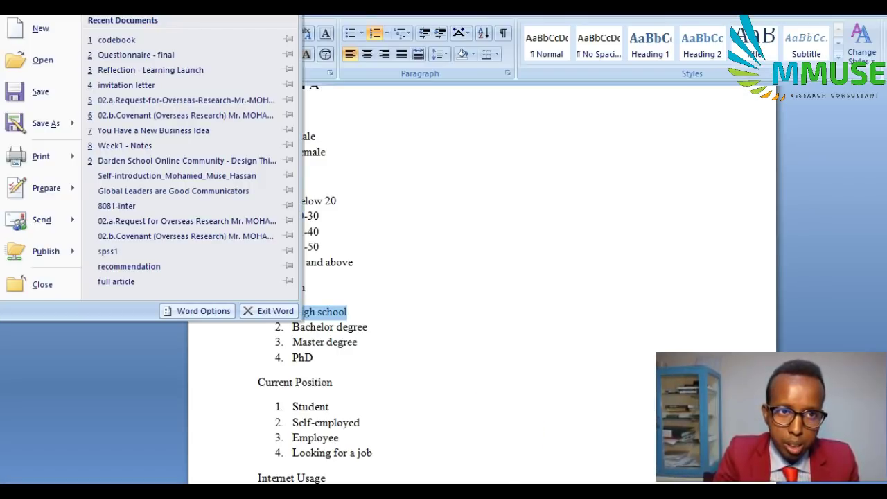
left_click(136, 55)
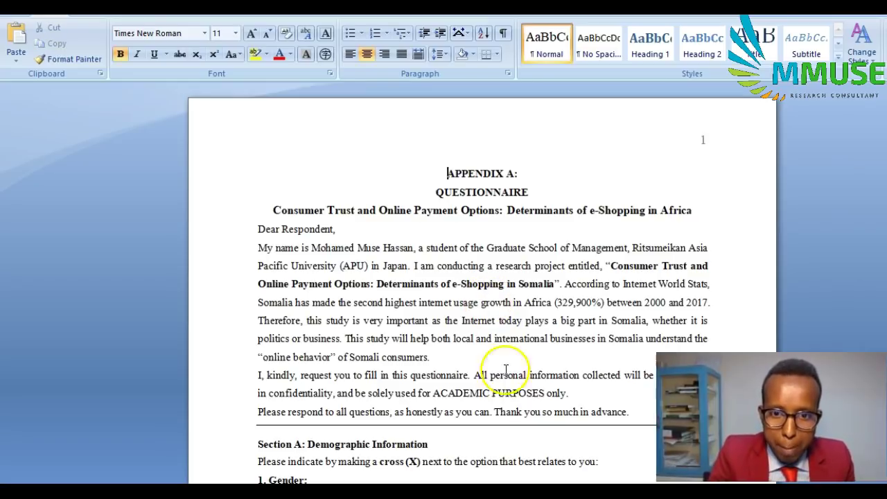
scroll(396, 317, "down", 3)
scroll(325, 358, "down", 20)
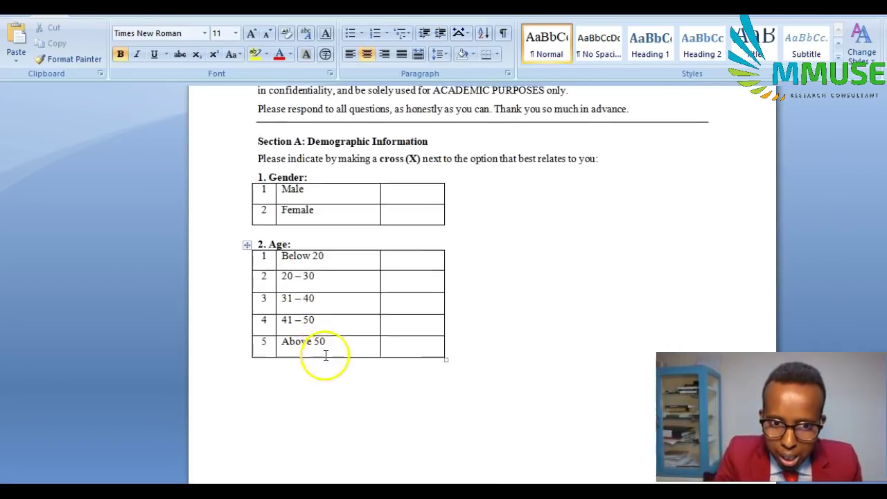
scroll(323, 342, "down", 12)
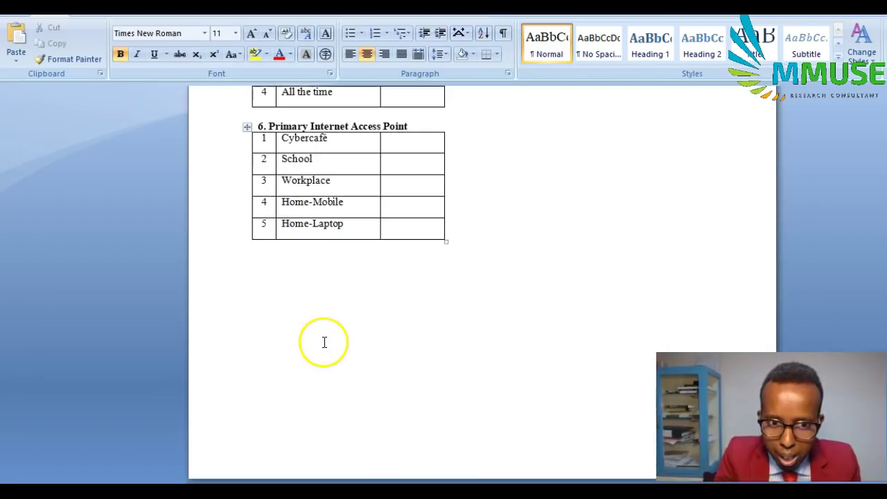
scroll(323, 338, "down", 6)
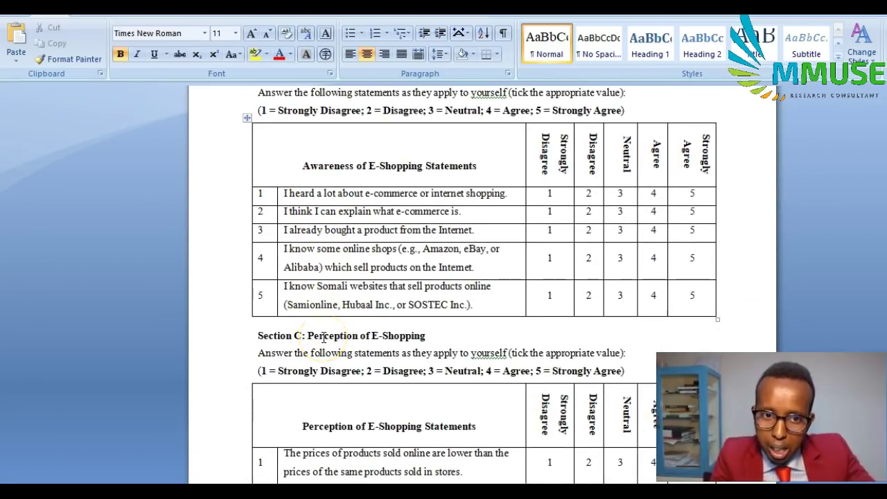
scroll(323, 337, "down", 1)
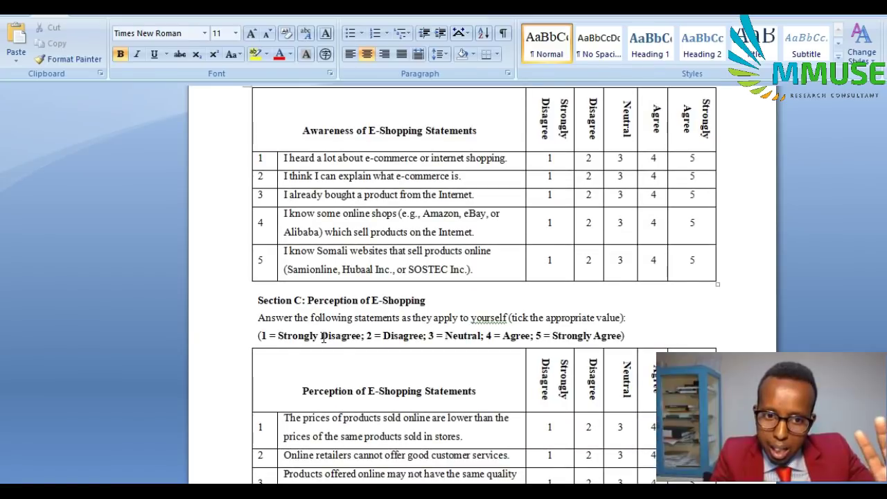
Examine the five-point agreement scale in the Awareness of E-Shopping table and the remaining statements through the questionnaire's end.
left_click(529, 116)
left_click_drag(530, 116, 700, 158)
scroll(643, 264, "down", 7)
scroll(558, 255, "down", 20)
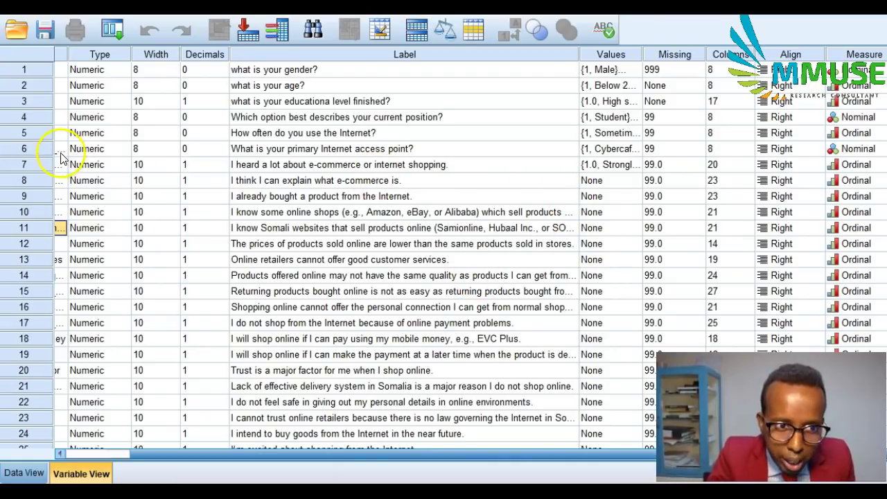
mouse_move(534, 480)
left_click(602, 457)
scroll(511, 334, "up", 10)
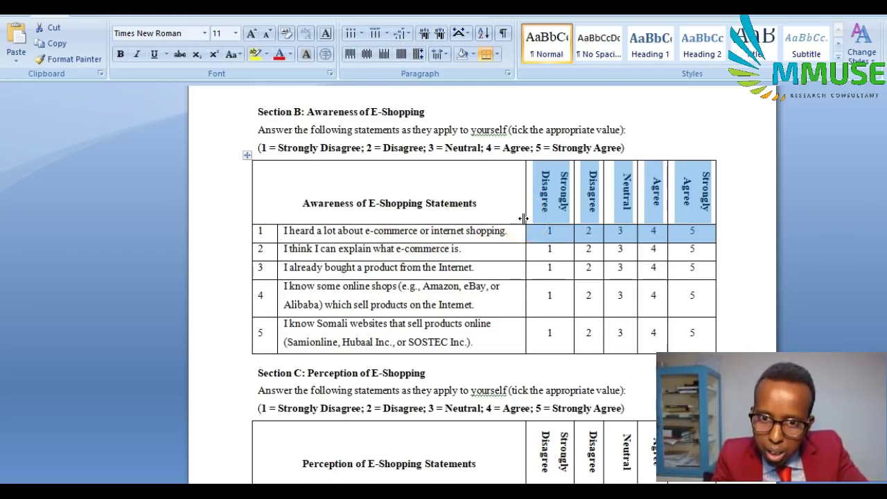
scroll(527, 333, "down", 20)
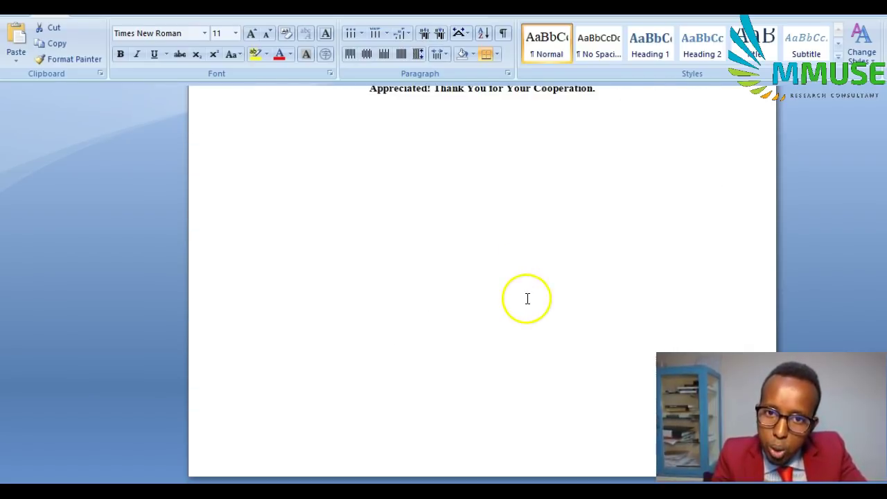
scroll(527, 298, "up", 5)
Switch back to the SPSS dataset and review the value labels of "I heard a lot about e-commerce or internet shopping.".
key("alt+Tab")
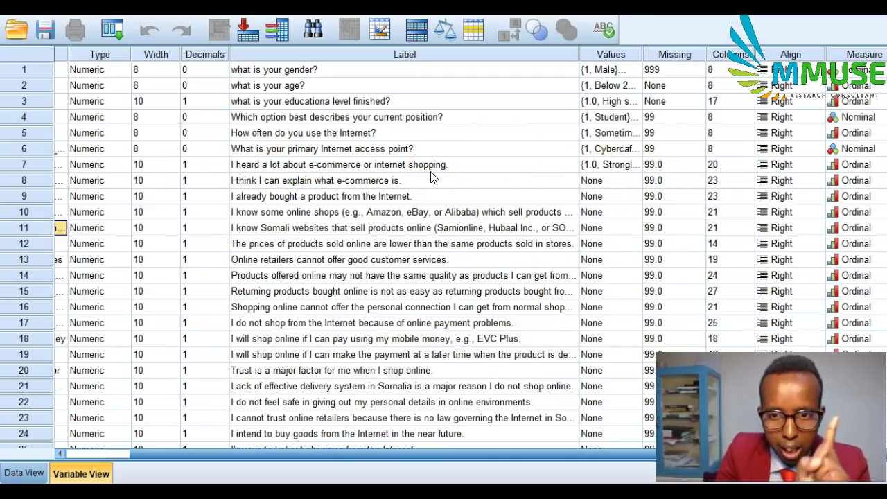
left_click(620, 171)
left_click(634, 166)
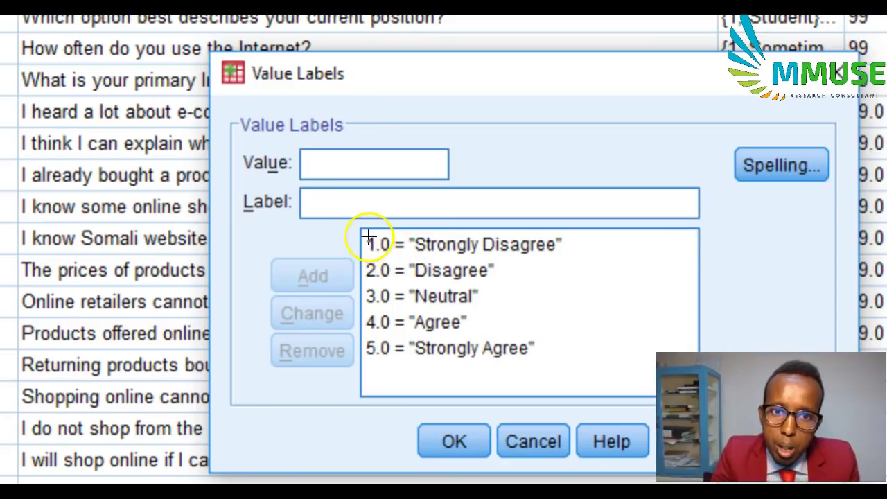
mouse_move(371, 233)
left_mouse_down()
mouse_move(420, 265)
mouse_move(562, 250)
left_mouse_up()
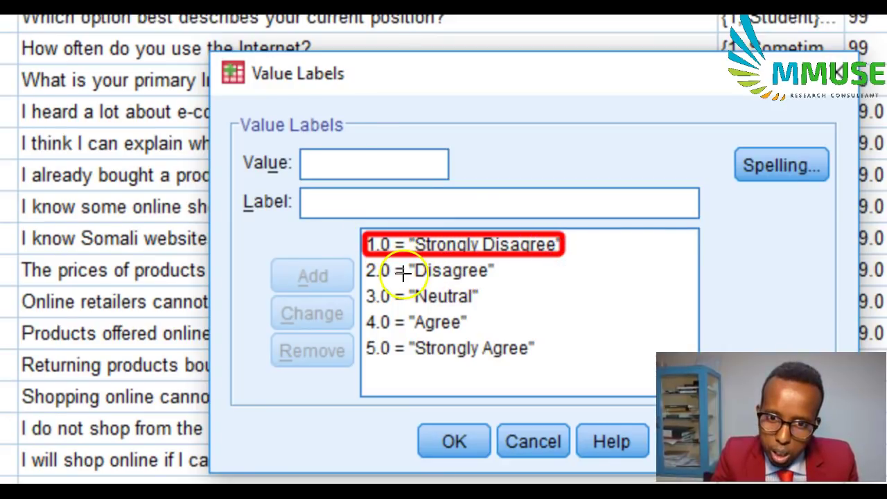
left_click_drag(362, 262, 487, 285)
left_click_drag(363, 286, 476, 308)
mouse_move(364, 310)
left_mouse_down()
mouse_move(415, 327)
mouse_move(488, 330)
left_mouse_up()
mouse_move(364, 336)
left_mouse_down()
mouse_move(396, 373)
mouse_move(570, 368)
left_mouse_up()
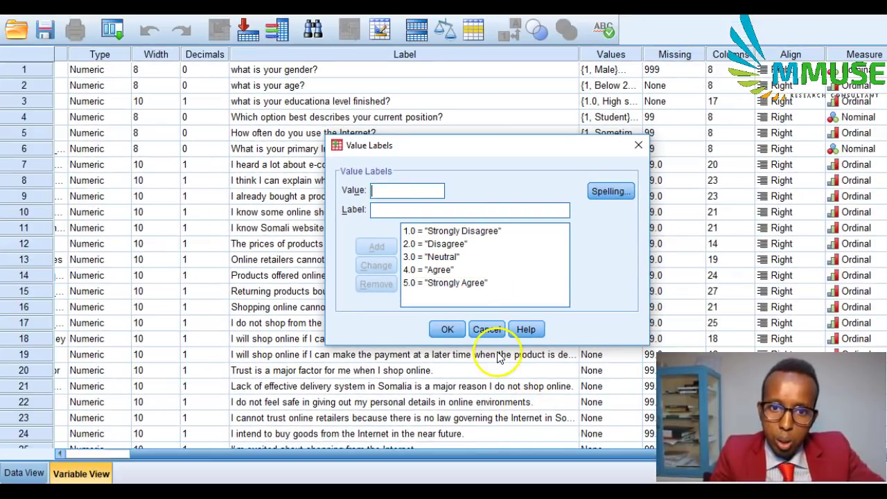
left_click(530, 450)
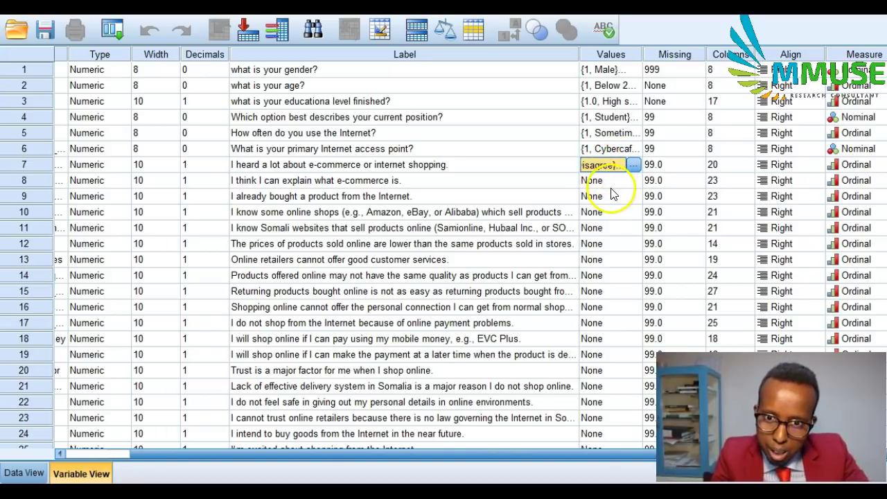
Copy the agreement-scale value labels from variable 7 to the Values cells of variables 8 through 26.
left_click(602, 163)
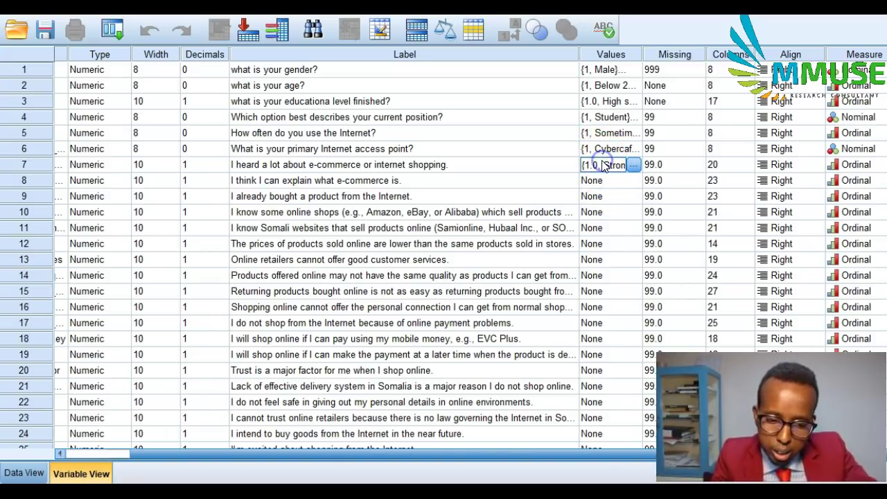
left_click(600, 180)
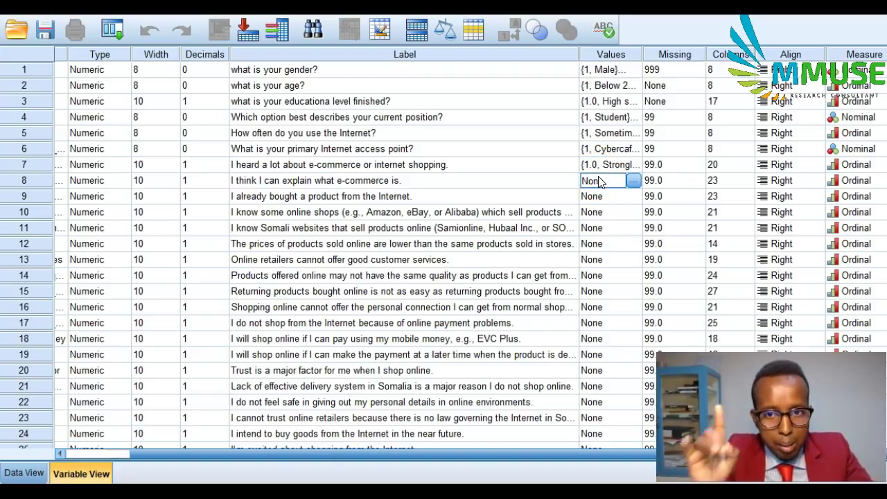
key("shift+Down")
scroll(598, 176, "down", 3)
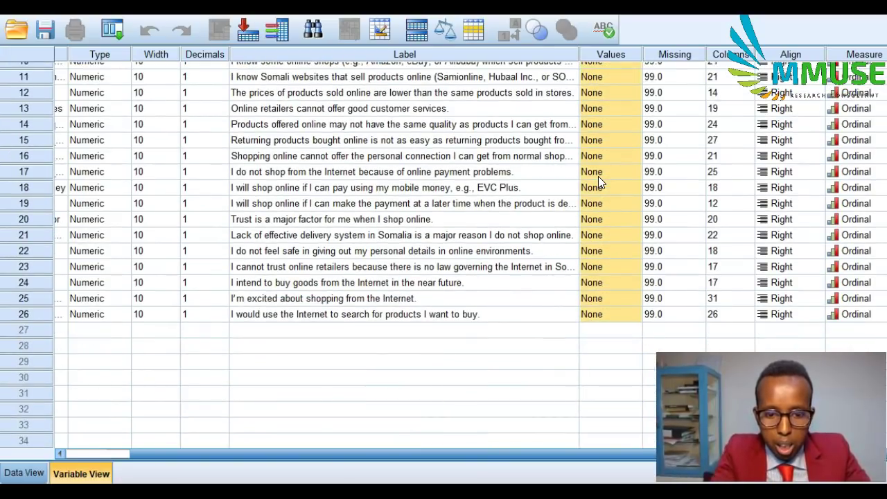
key("ctrl+v")
scroll(606, 200, "up", 3)
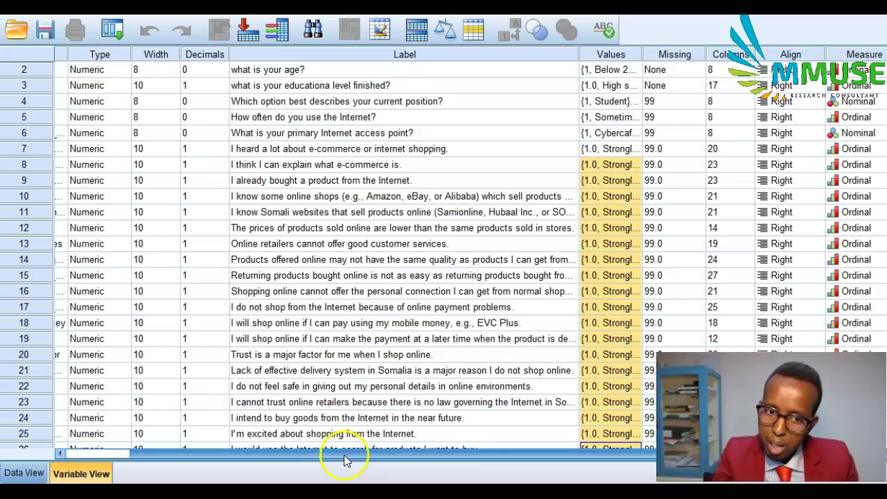
Check the variable list through row 26 and examine the Measure settings of the gender and age variables.
left_click_drag(376, 447, 438, 460)
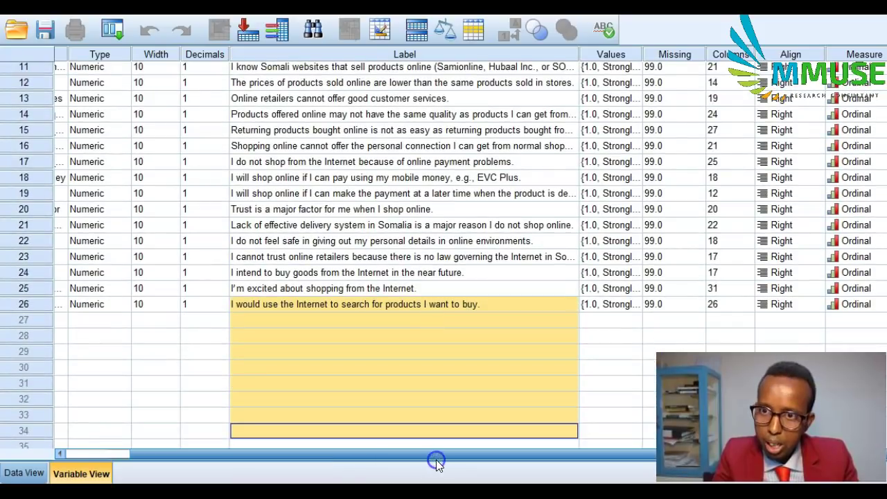
scroll(839, 102, "up", 4)
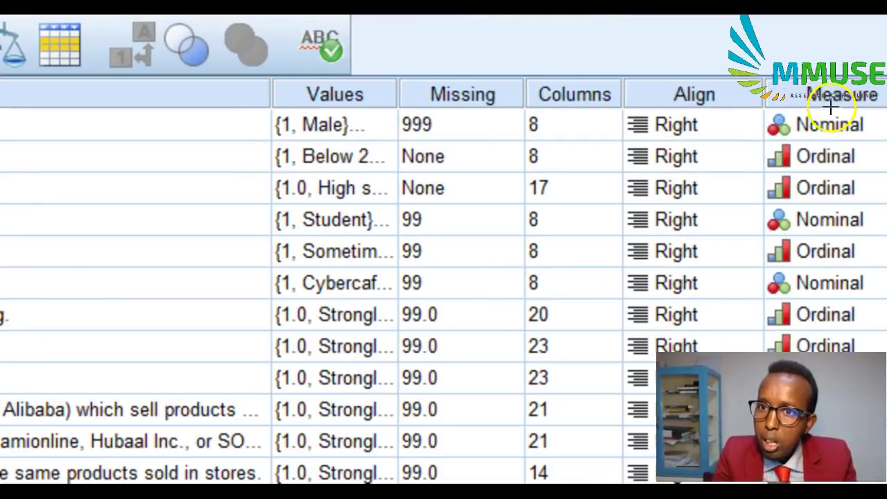
mouse_move(794, 110)
left_mouse_down()
mouse_move(812, 159)
mouse_move(874, 134)
left_mouse_up()
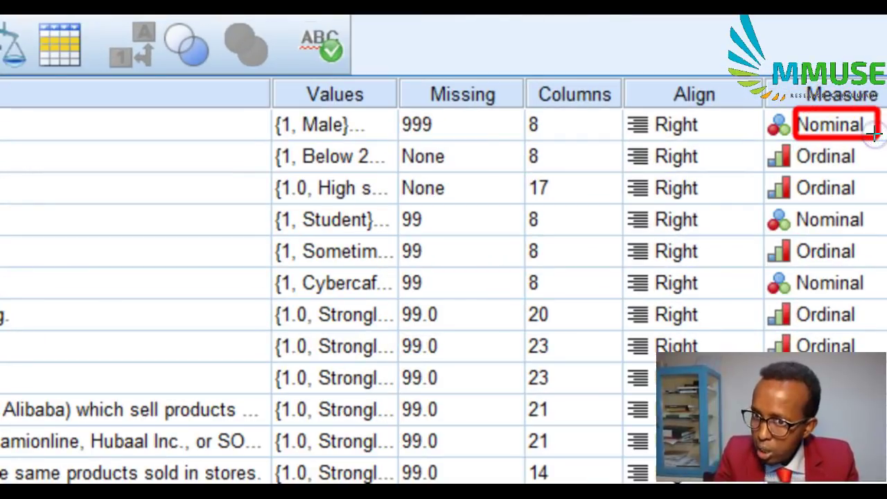
mouse_move(797, 148)
left_mouse_down()
mouse_move(798, 165)
mouse_move(863, 158)
left_mouse_up()
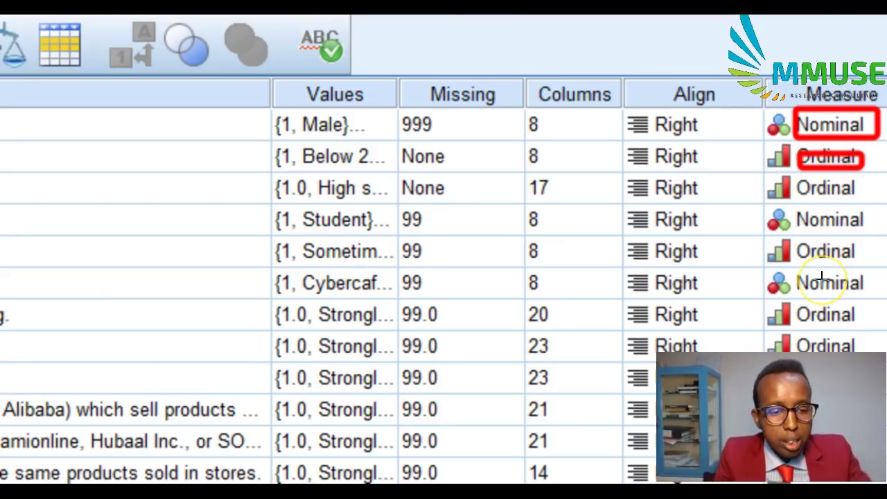
Switch to the PowerPoint presentation and show the "Types of Data" slide following "Creating a Codebook".
key("Escape")
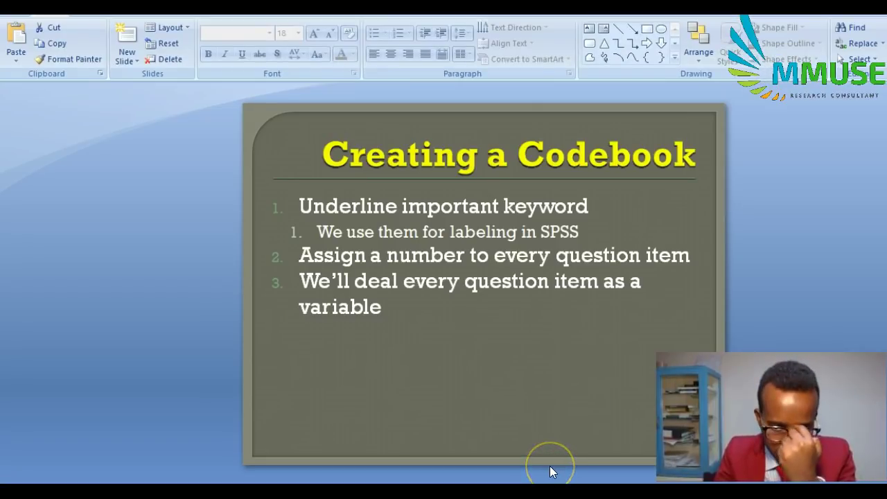
key("Page_Down")
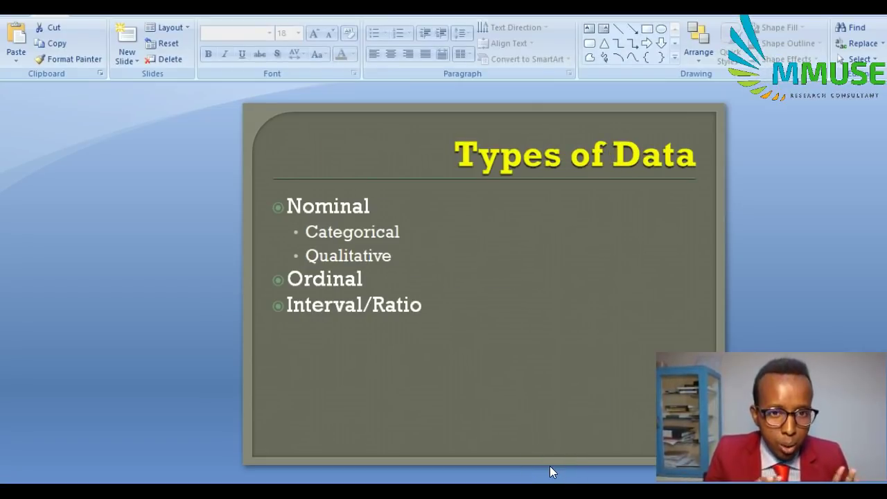